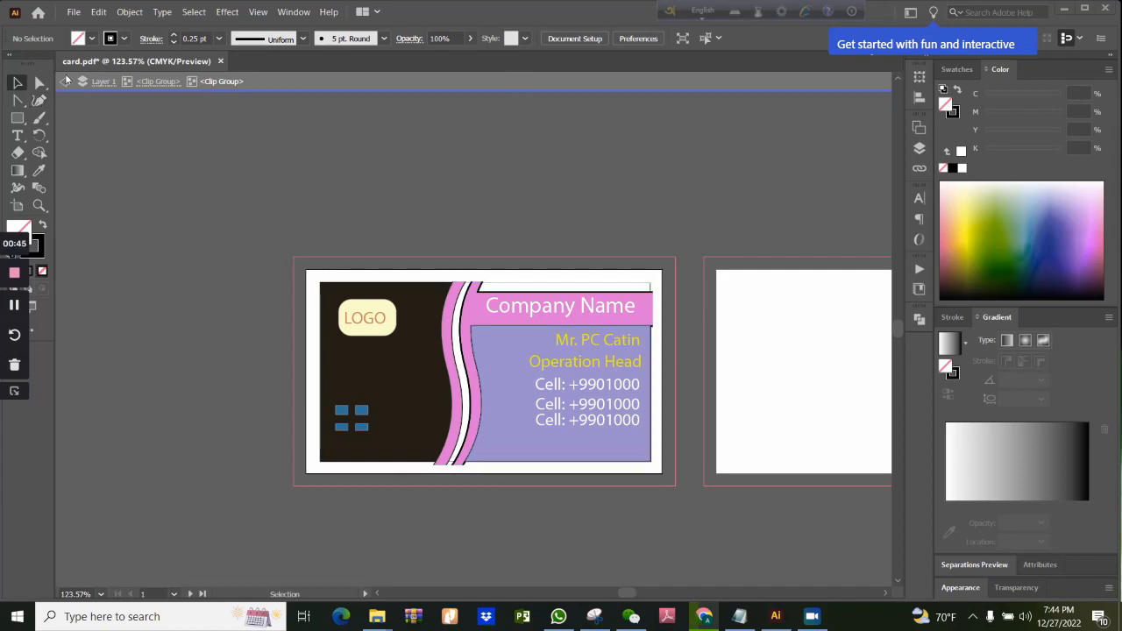
# Start a new 3.5 × 2 in document with Inches as the unit
pyautogui.click(74, 12)
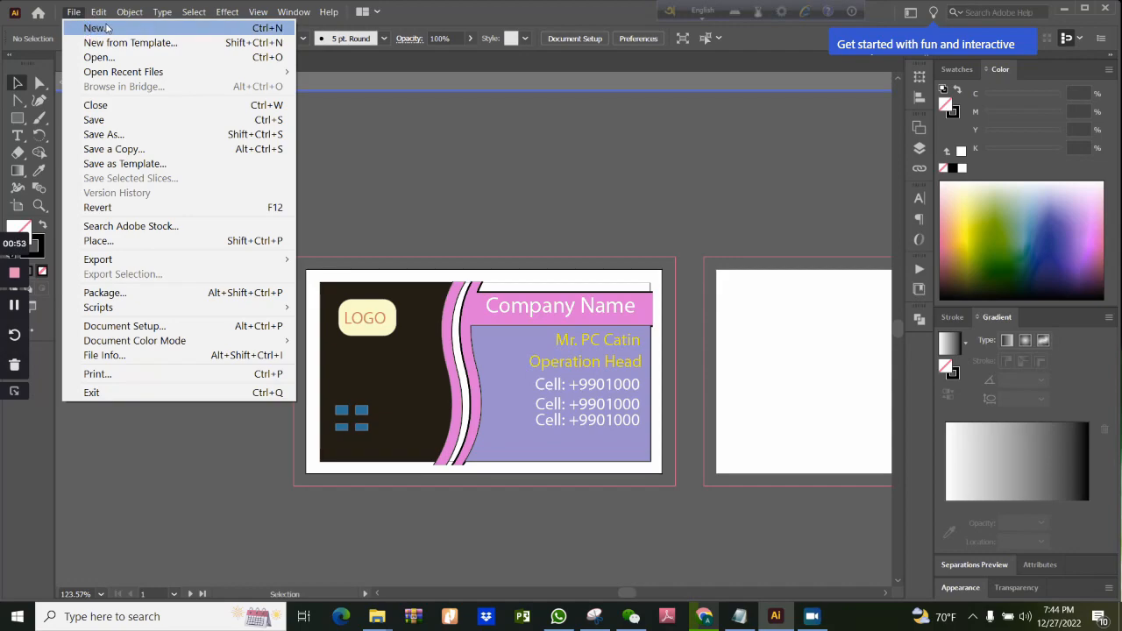
pyautogui.click(106, 28)
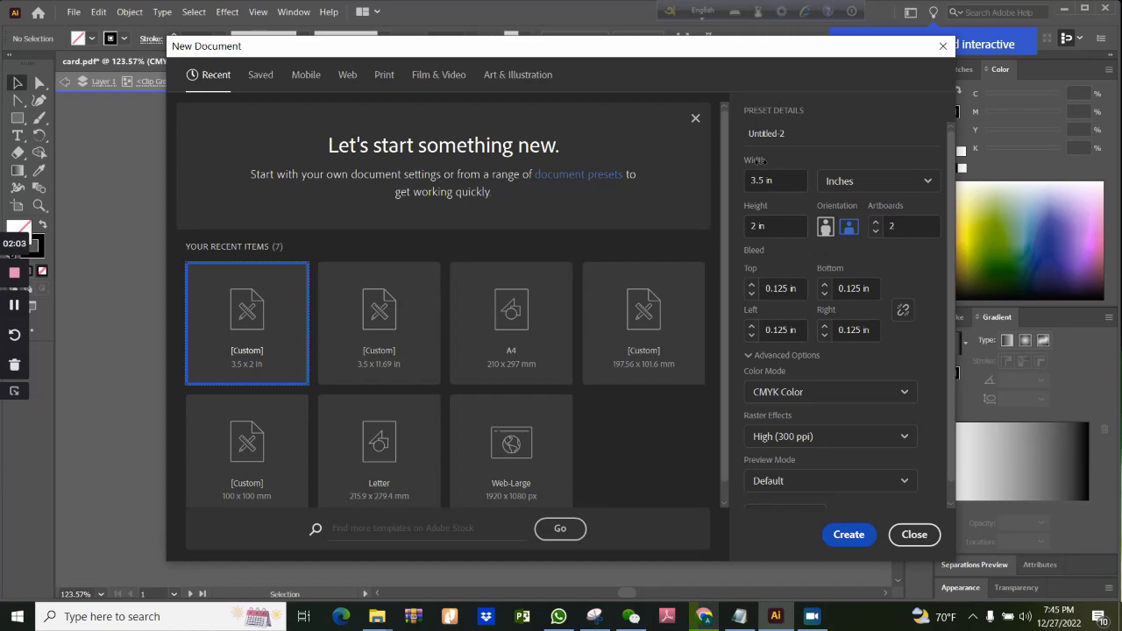
pyautogui.click(927, 185)
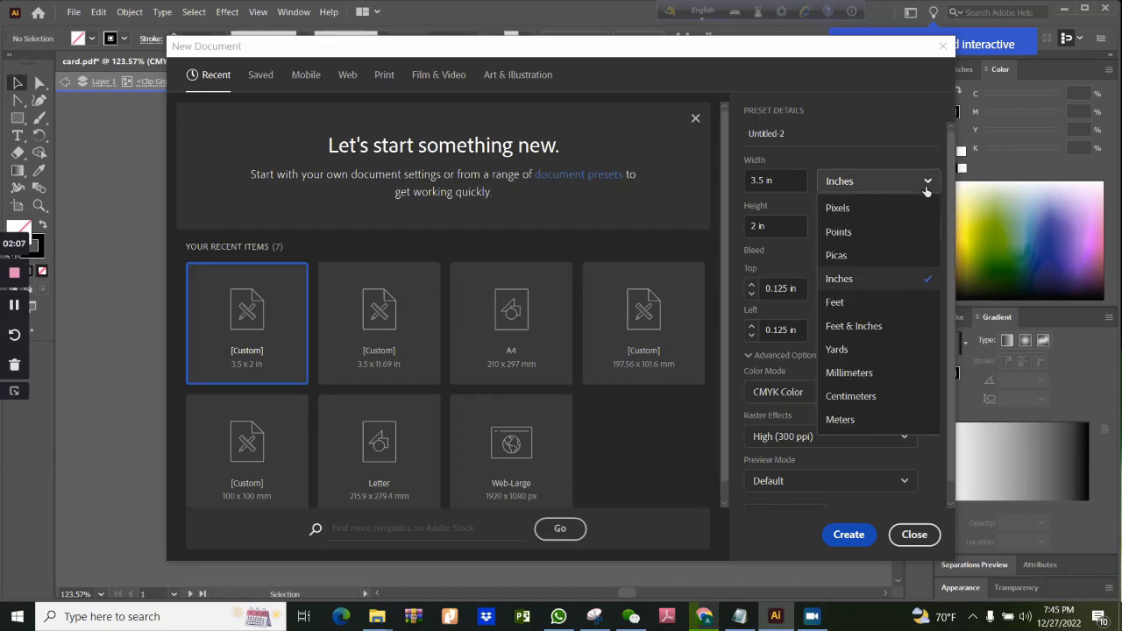
pyautogui.click(868, 278)
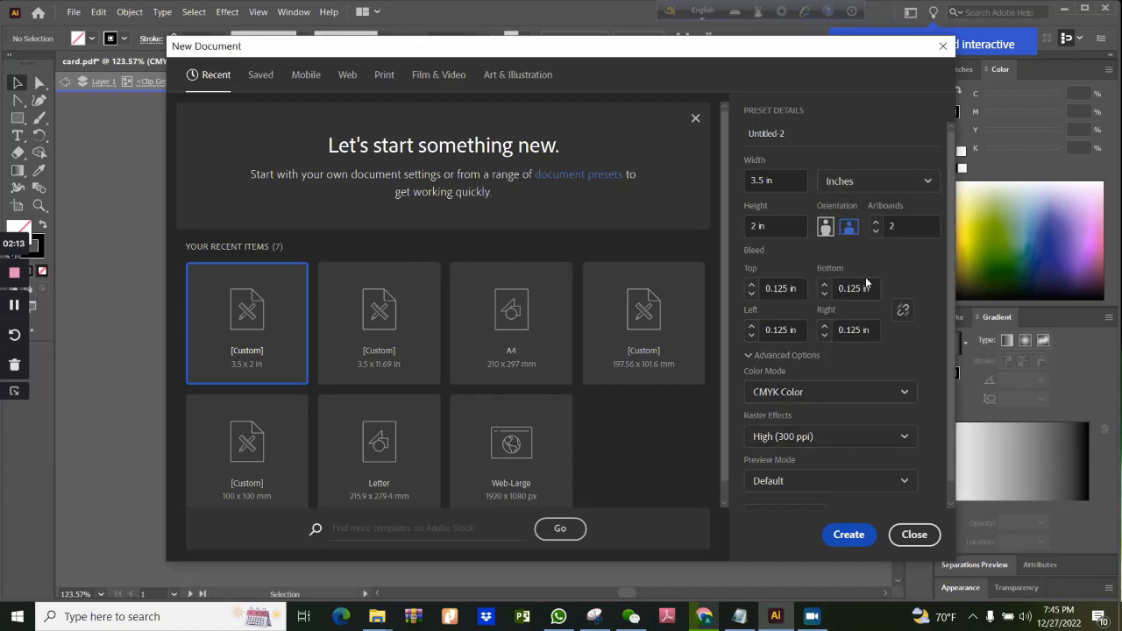
# Switch the new document's units to Points and back to Inches
pyautogui.click(877, 180)
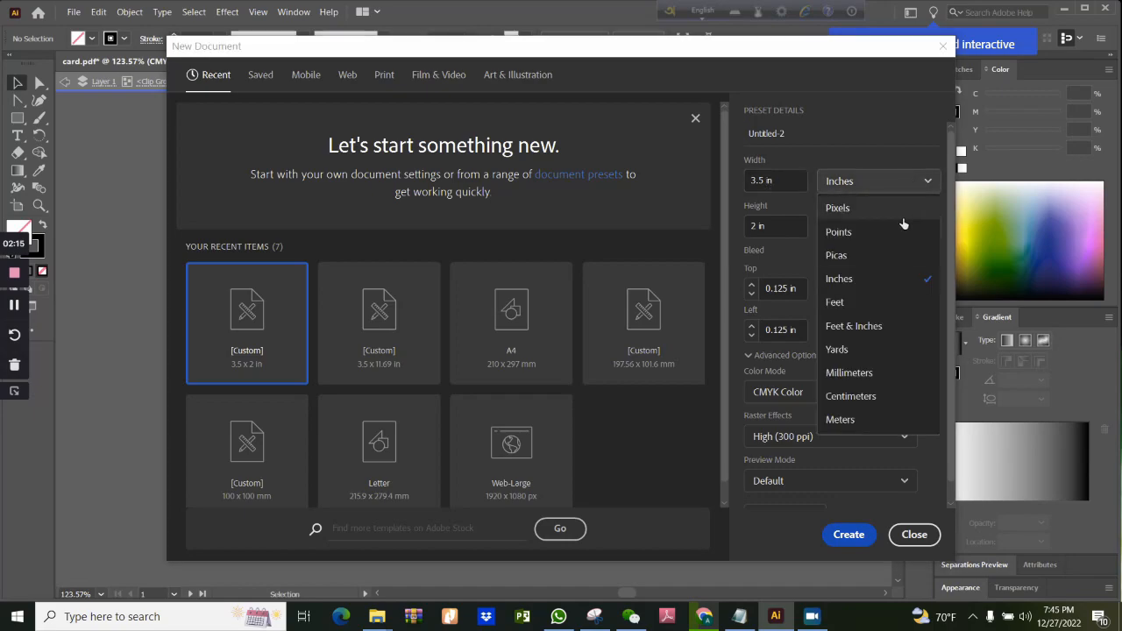
pyautogui.click(878, 230)
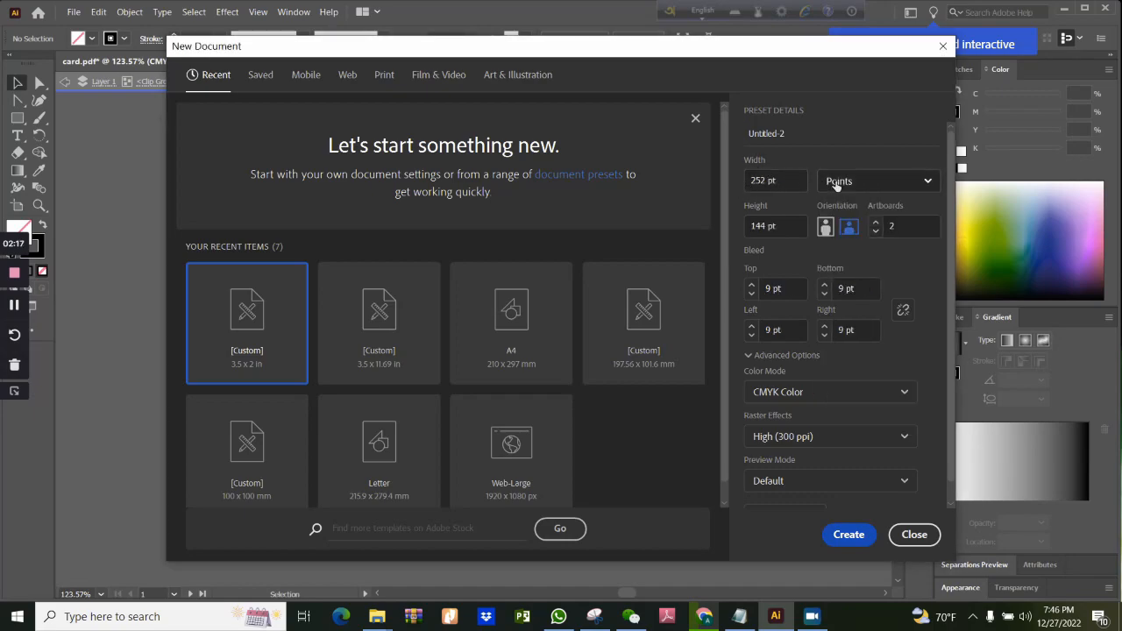
pyautogui.click(882, 182)
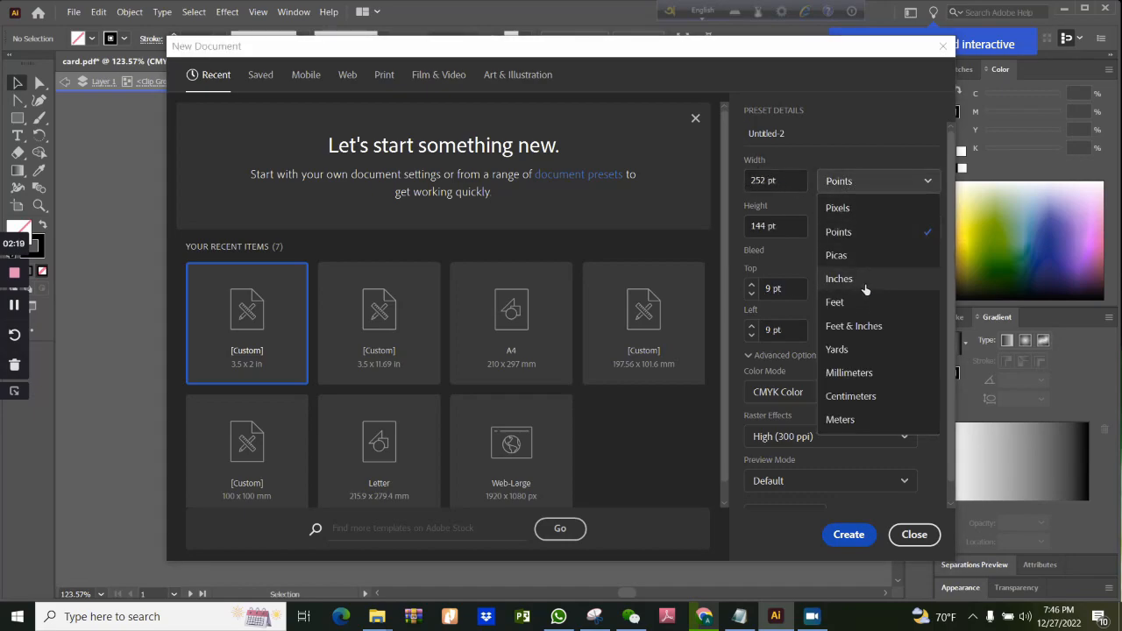
pyautogui.click(869, 275)
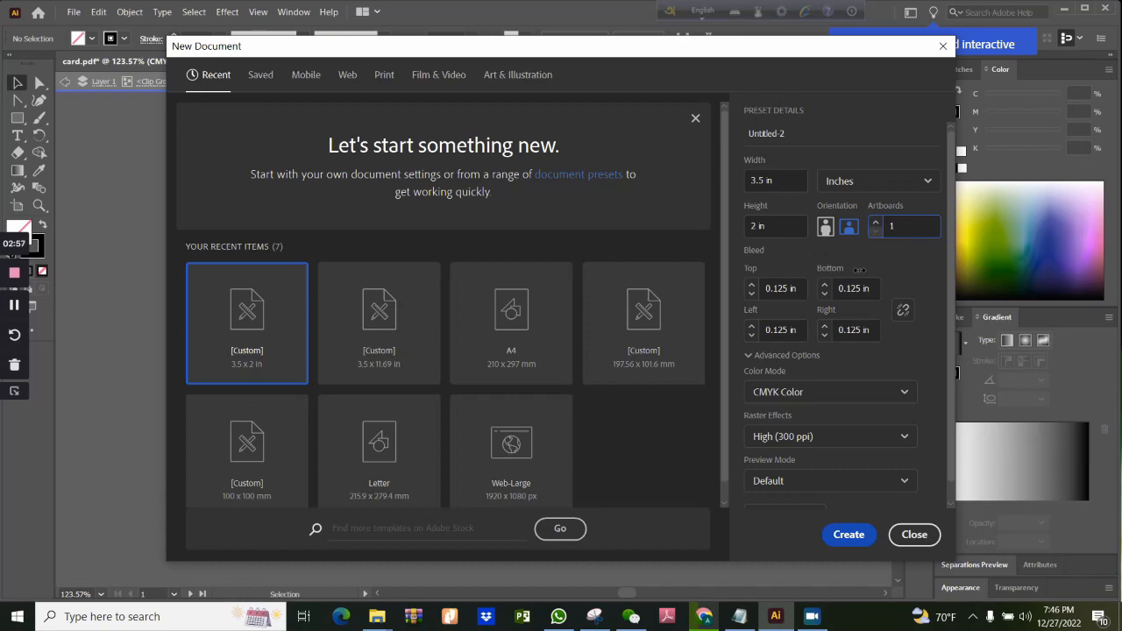
# Link the top, bottom, left and right bleed values so they change together
pyautogui.click(904, 311)
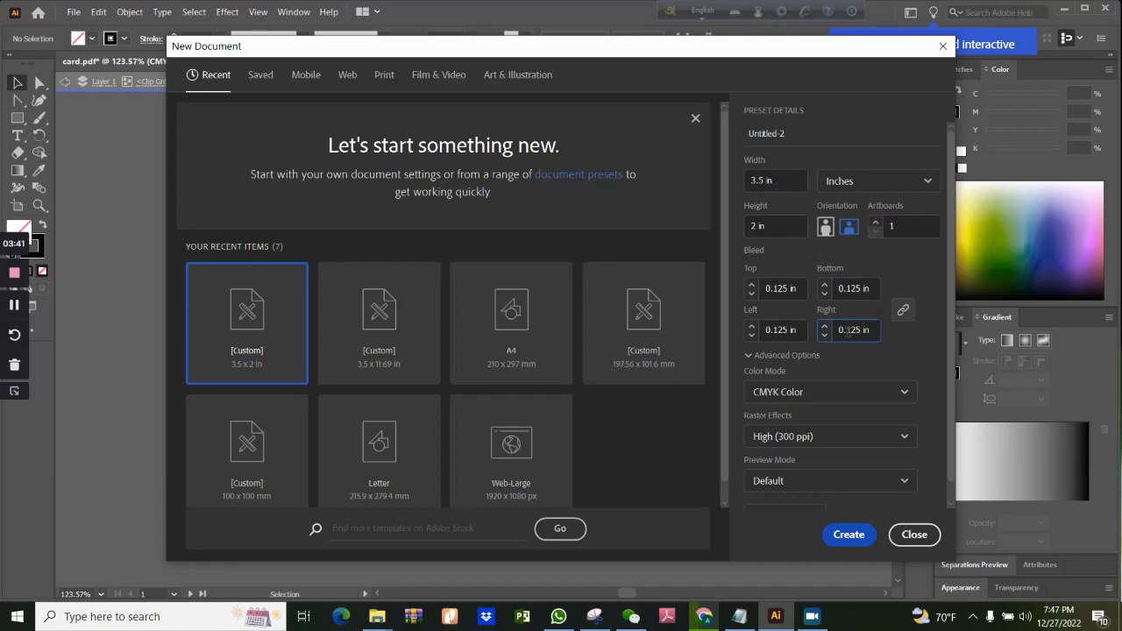
pyautogui.click(838, 289)
pyautogui.click(903, 310)
pyautogui.click(904, 312)
pyautogui.click(903, 316)
# Raise all four linked bleed values to 0.625 in
pyautogui.click(752, 285)
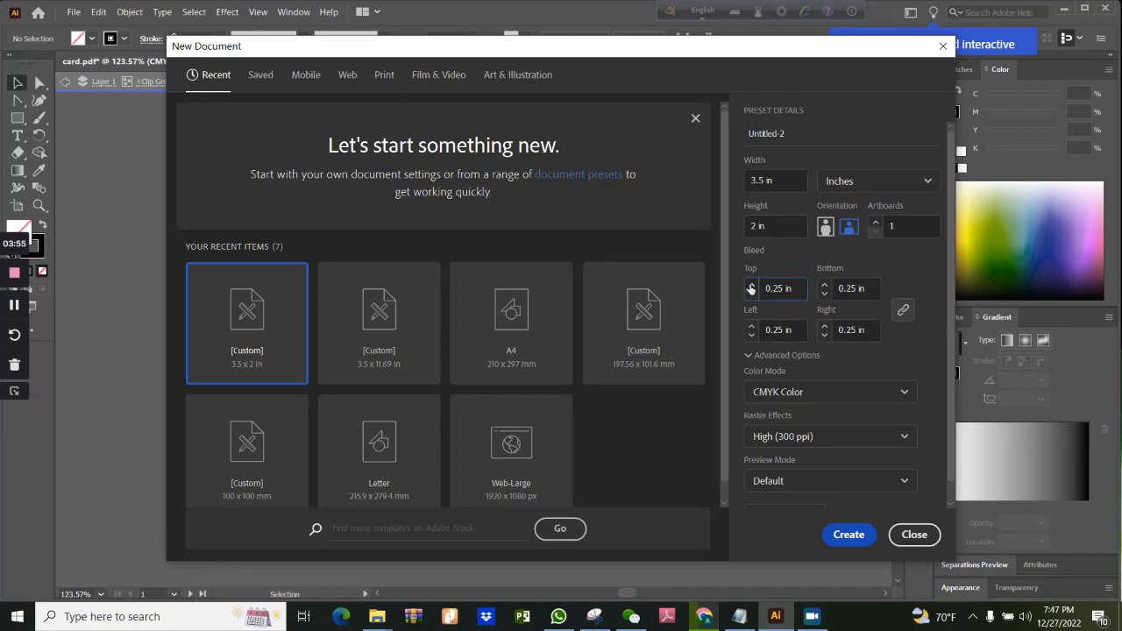
pyautogui.click(752, 286)
pyautogui.click(752, 286)
pyautogui.click(752, 286)
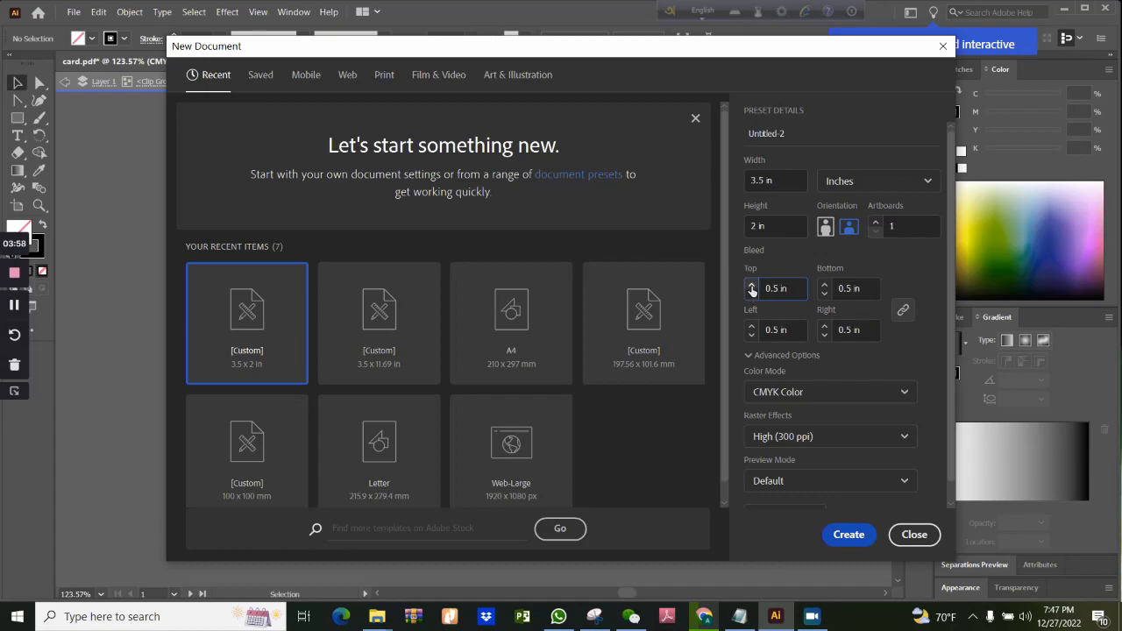
# Unlink the bleed values and raise only the top bleed to 1.25 in
pyautogui.click(909, 317)
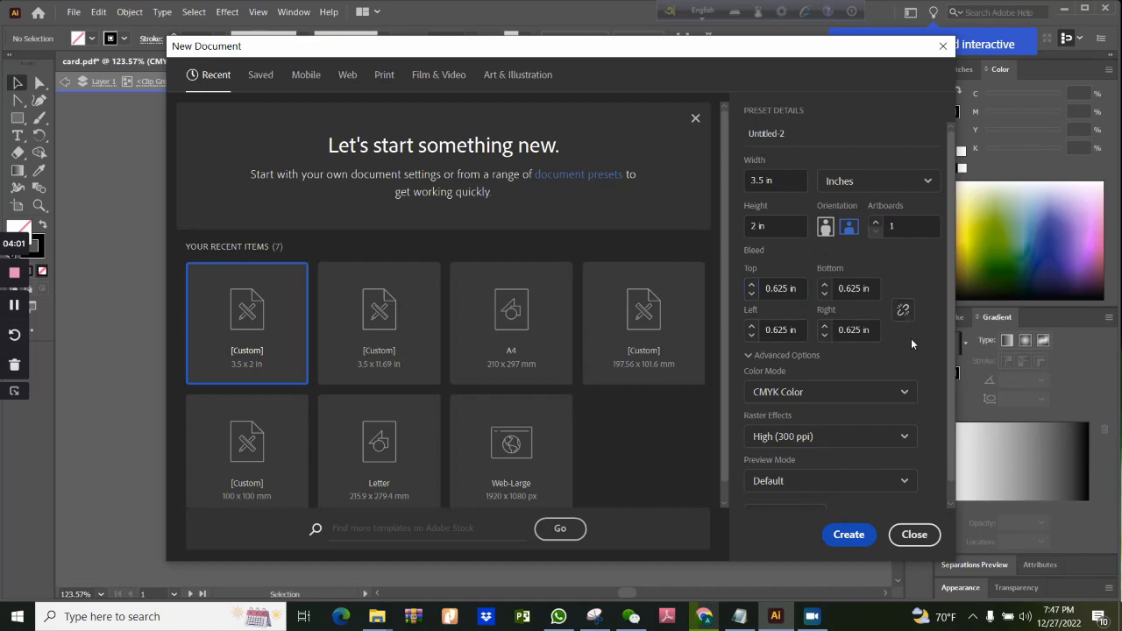
pyautogui.click(752, 286)
pyautogui.click(752, 285)
pyautogui.click(751, 285)
pyautogui.click(751, 285)
pyautogui.click(752, 285)
# Relink the bleed values and set all four sides to 0.125 in
pyautogui.click(903, 311)
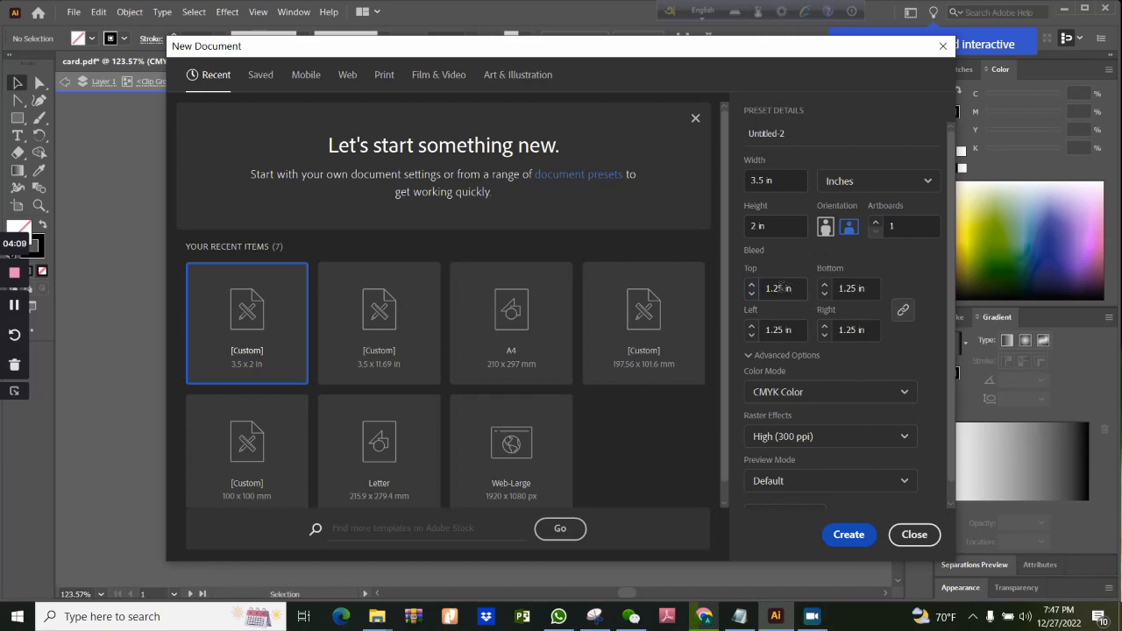
pyautogui.click(751, 294)
pyautogui.click(752, 294)
pyautogui.click(752, 295)
pyautogui.click(751, 295)
pyautogui.click(751, 295)
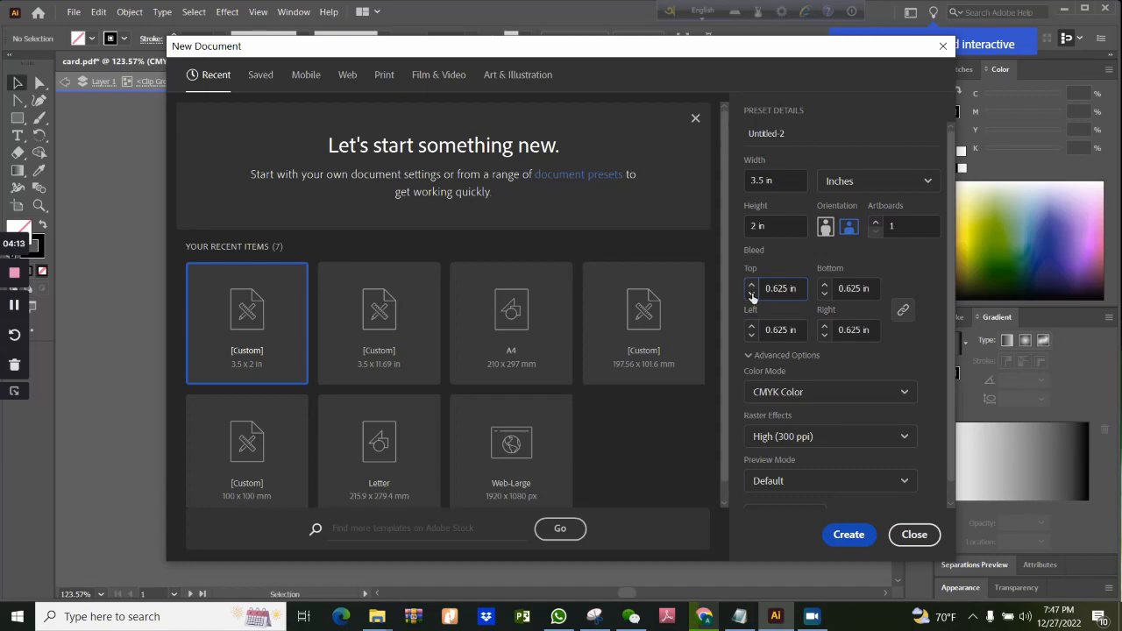
pyautogui.click(752, 295)
pyautogui.click(752, 295)
pyautogui.click(752, 294)
pyautogui.click(751, 295)
# Choose CMYK Color mode and High (300 ppi) raster effects, and create the document
pyautogui.click(824, 392)
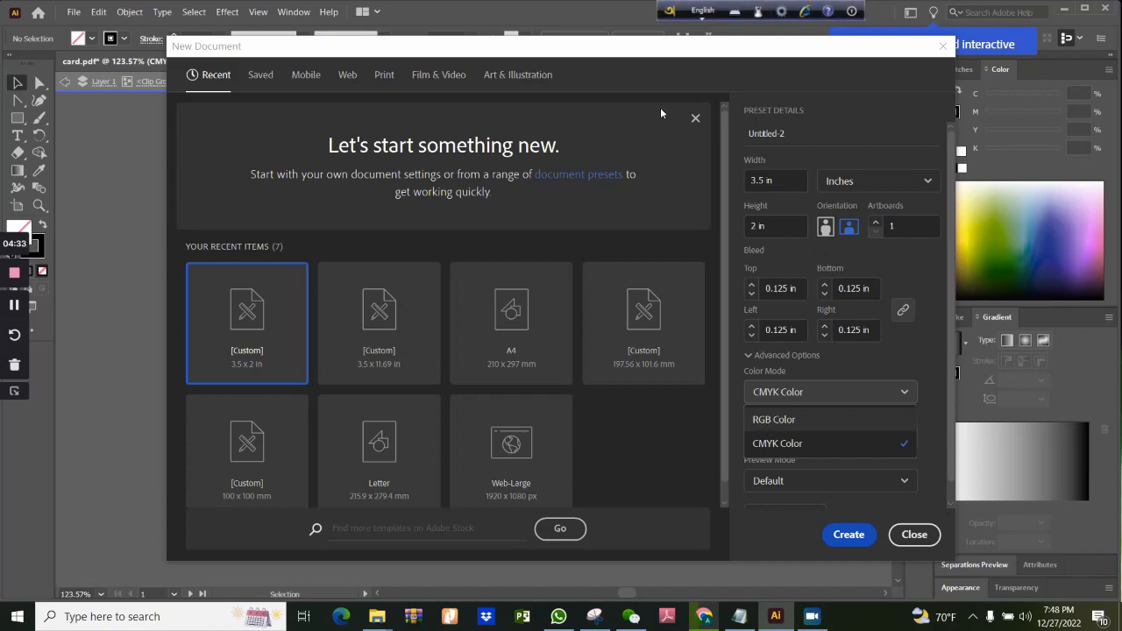
pyautogui.click(782, 448)
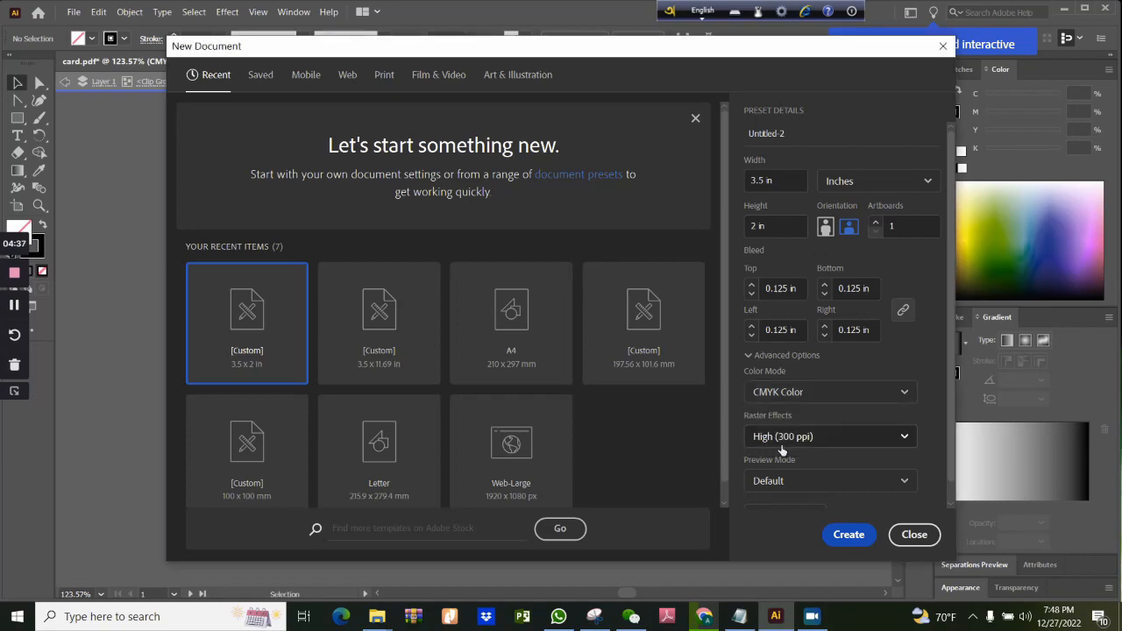
pyautogui.click(814, 442)
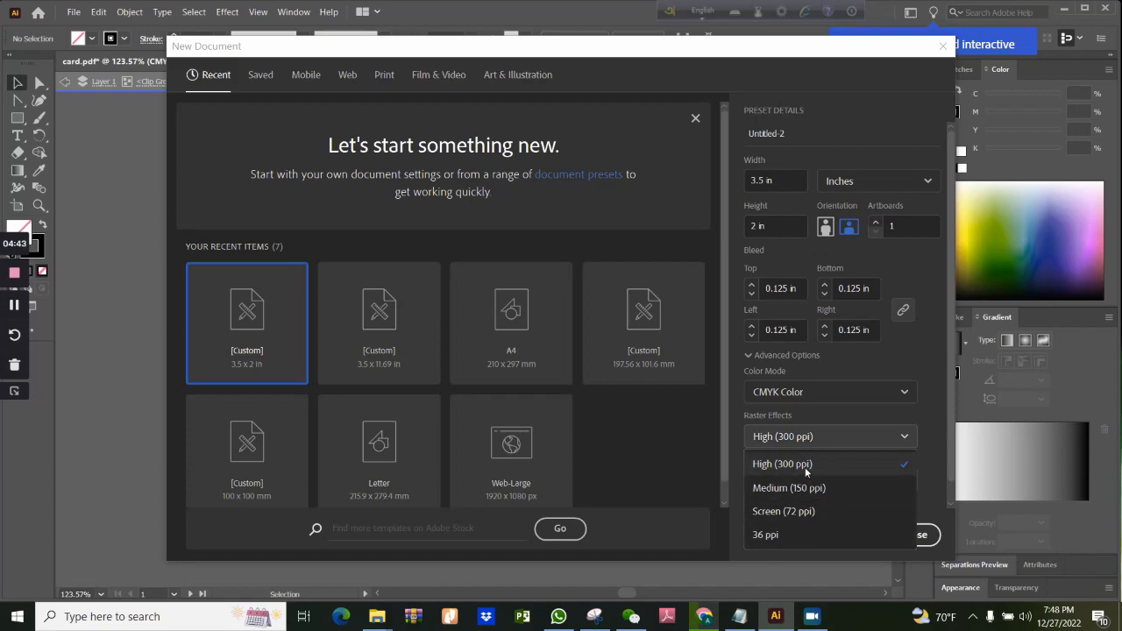
pyautogui.click(806, 466)
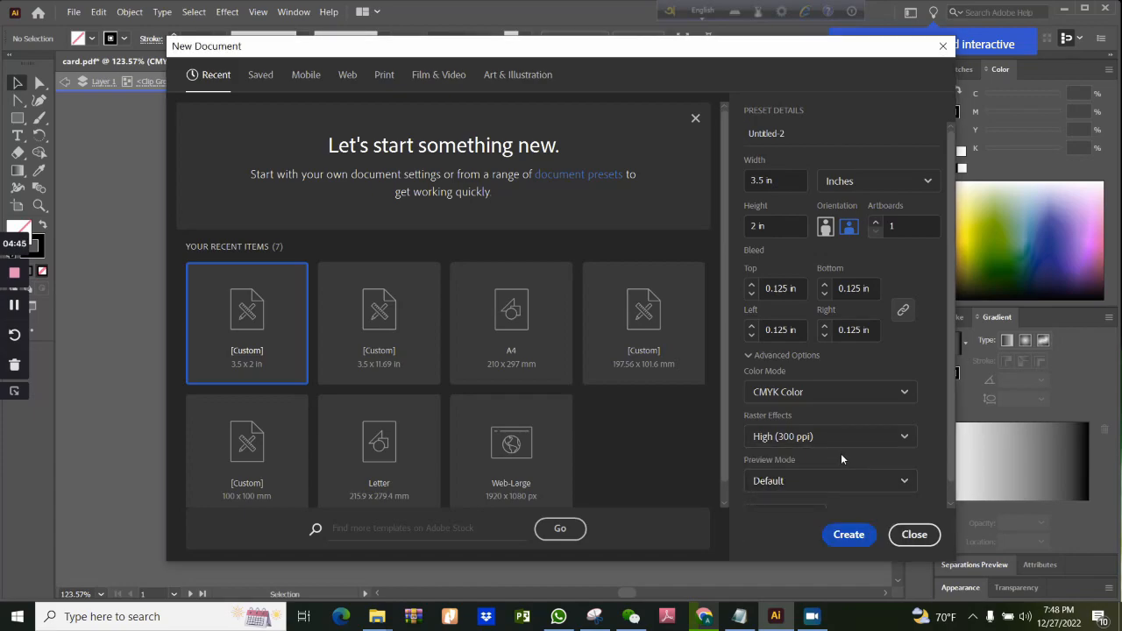
pyautogui.click(849, 535)
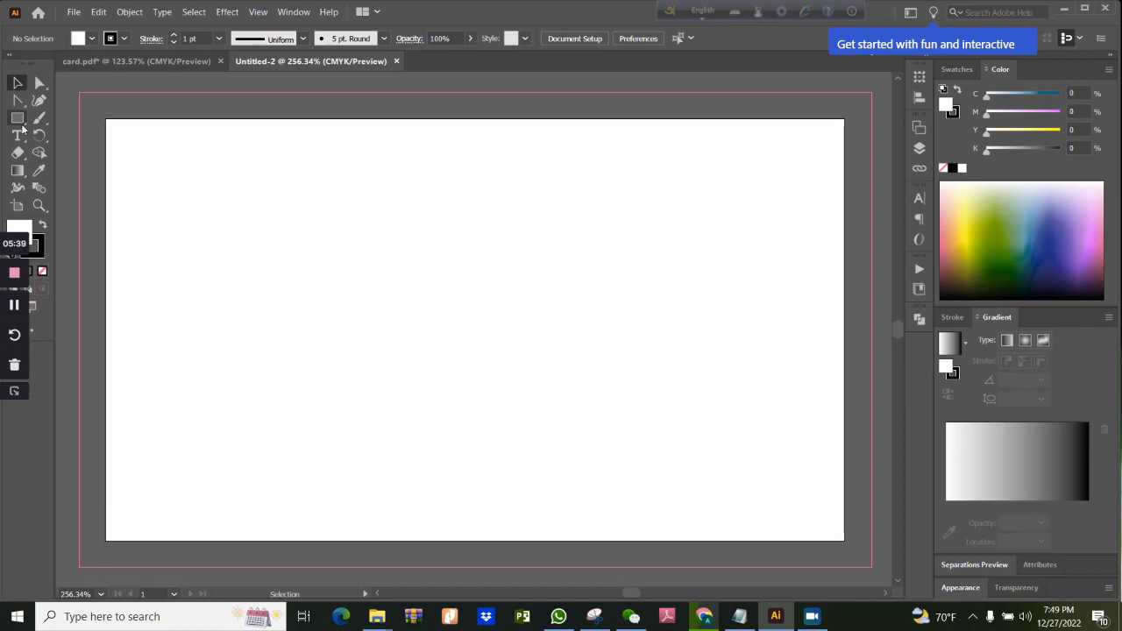
# Draw a rectangle covering the whole artboard and fill it with the grey-brown swatch (C 40, M 45, Y 50, K 5)
pyautogui.click(21, 121)
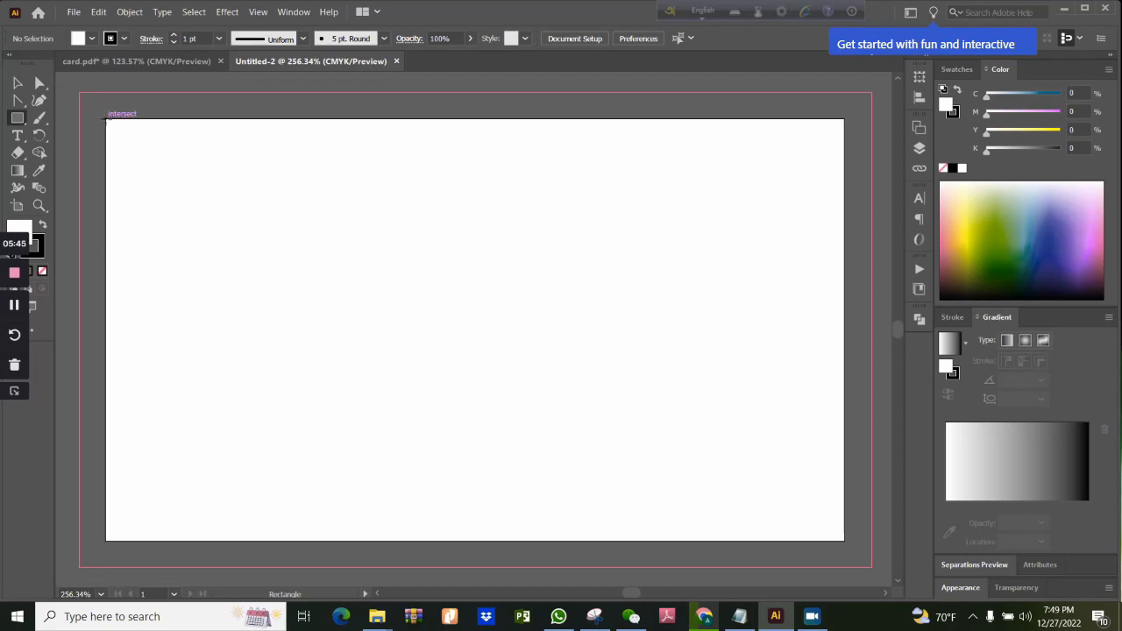
pyautogui.moveTo(106, 120); pyautogui.dragTo(845, 539)
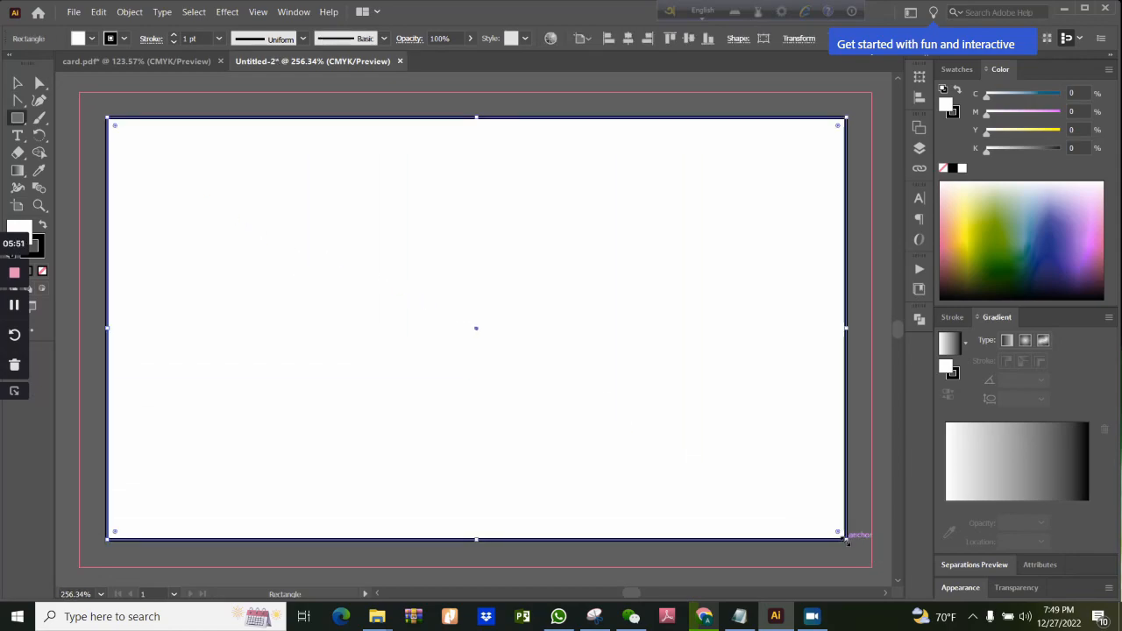
pyautogui.click(81, 39)
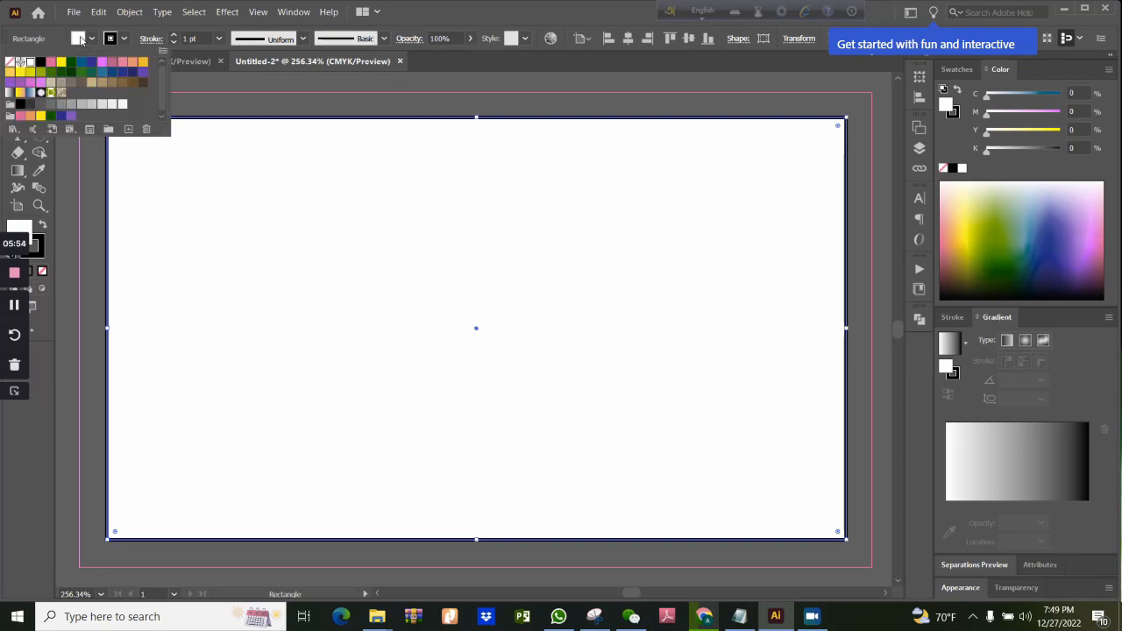
pyautogui.click(61, 82)
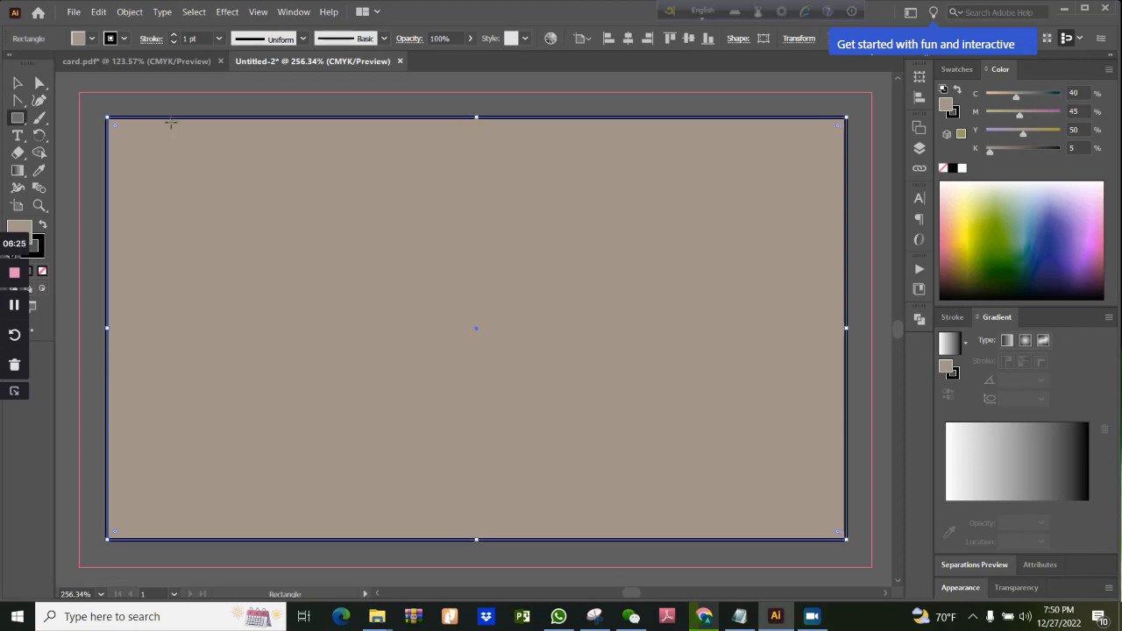
# Offset the rectangle's path by -0.125 in with Miter joins, checking the result with the preview
pyautogui.click(129, 12)
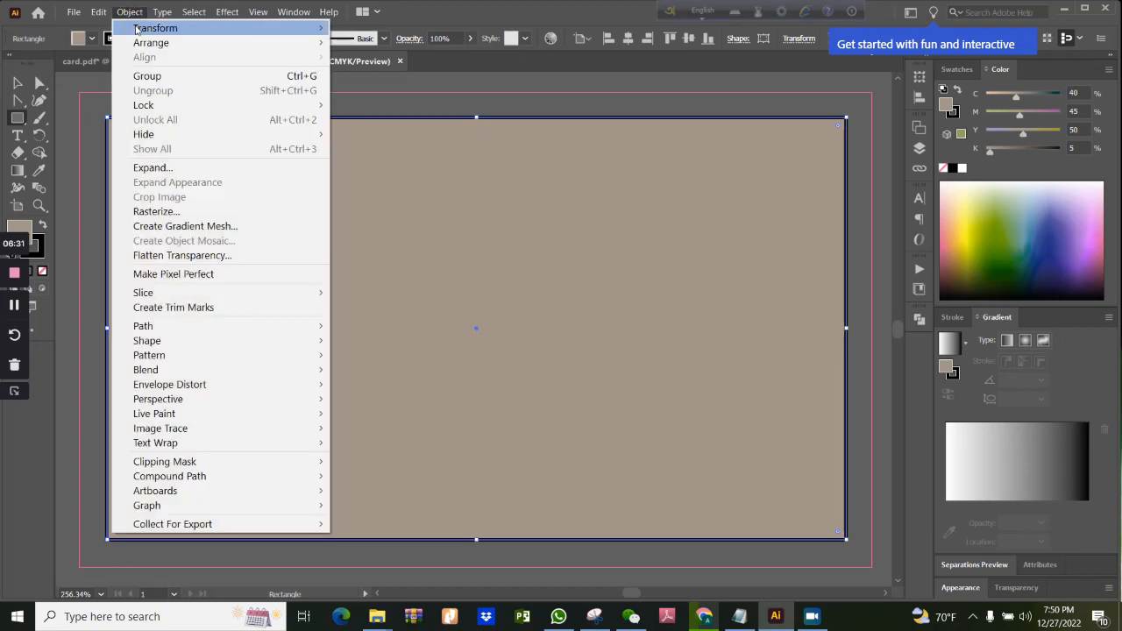
pyautogui.moveTo(169, 331)
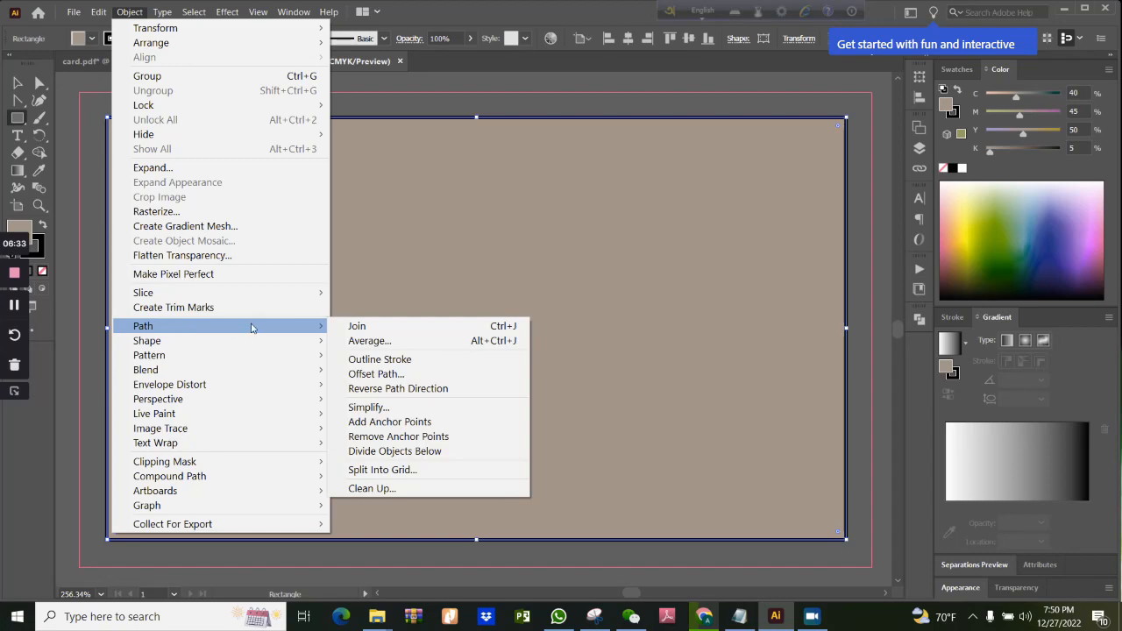
pyautogui.click(376, 373)
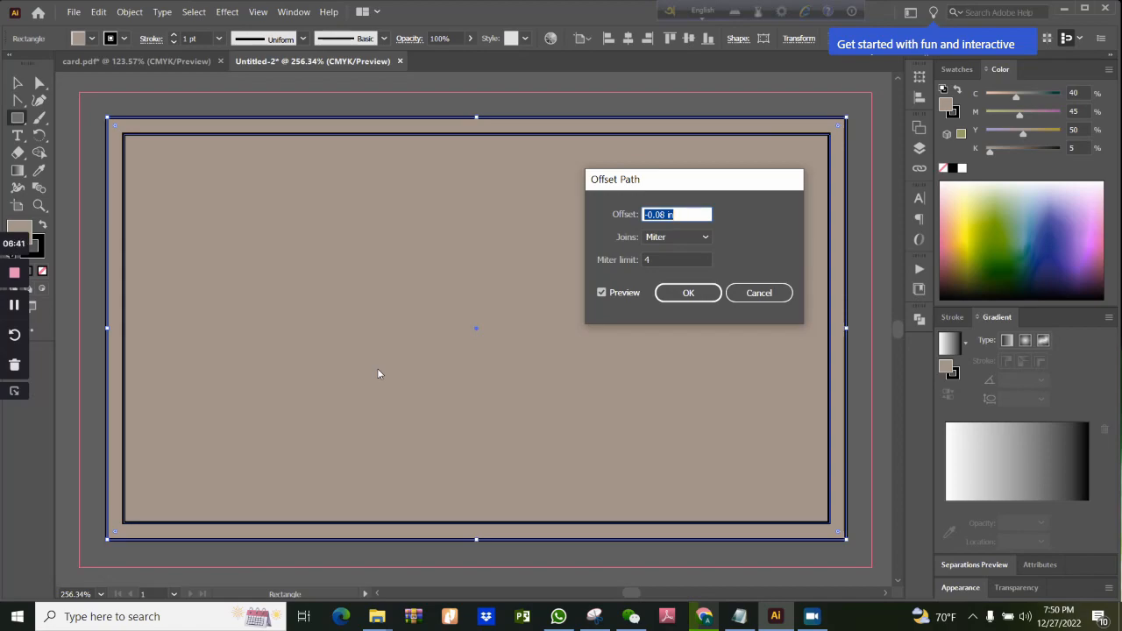
pyautogui.click(665, 214)
pyautogui.press('BackSpace')
pyautogui.press('BackSpace')
pyautogui.write('125')
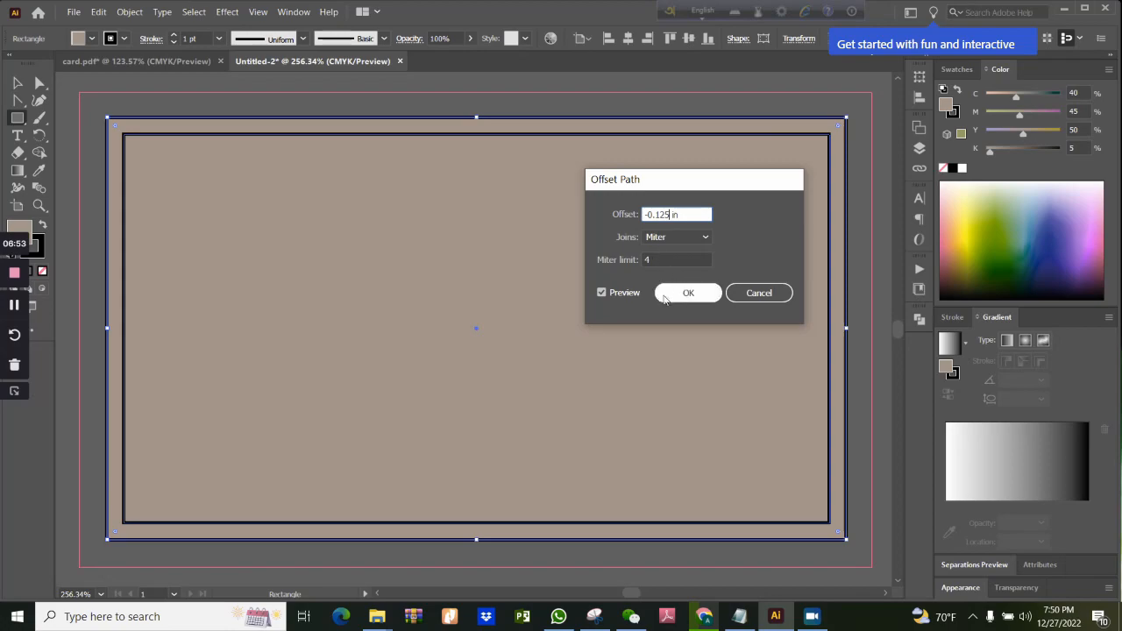
pyautogui.click(611, 297)
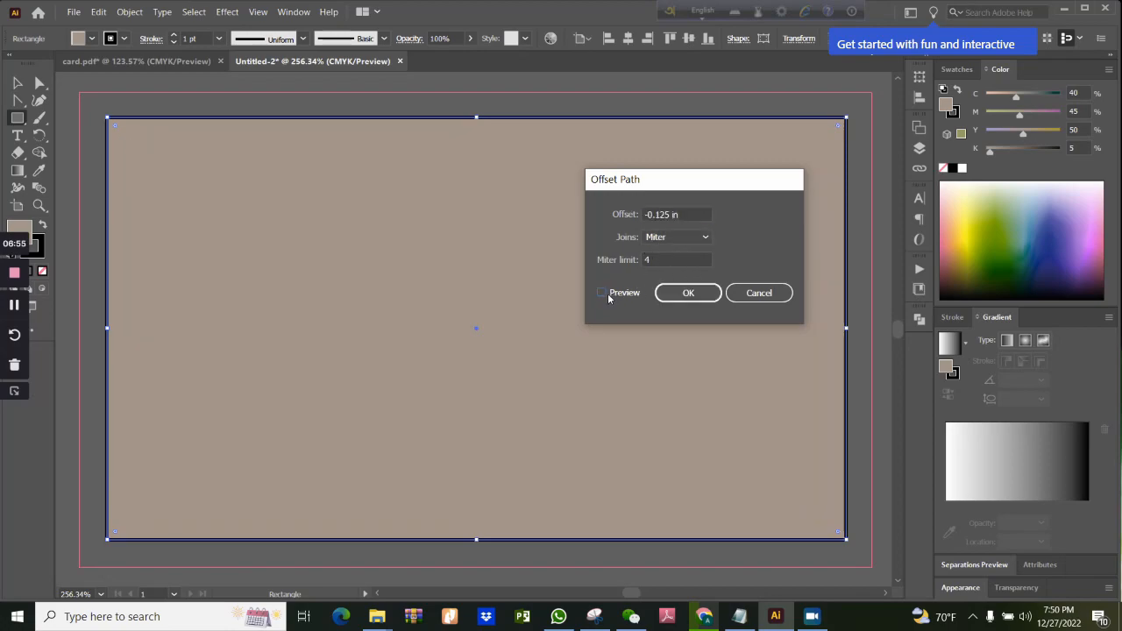
pyautogui.click(604, 295)
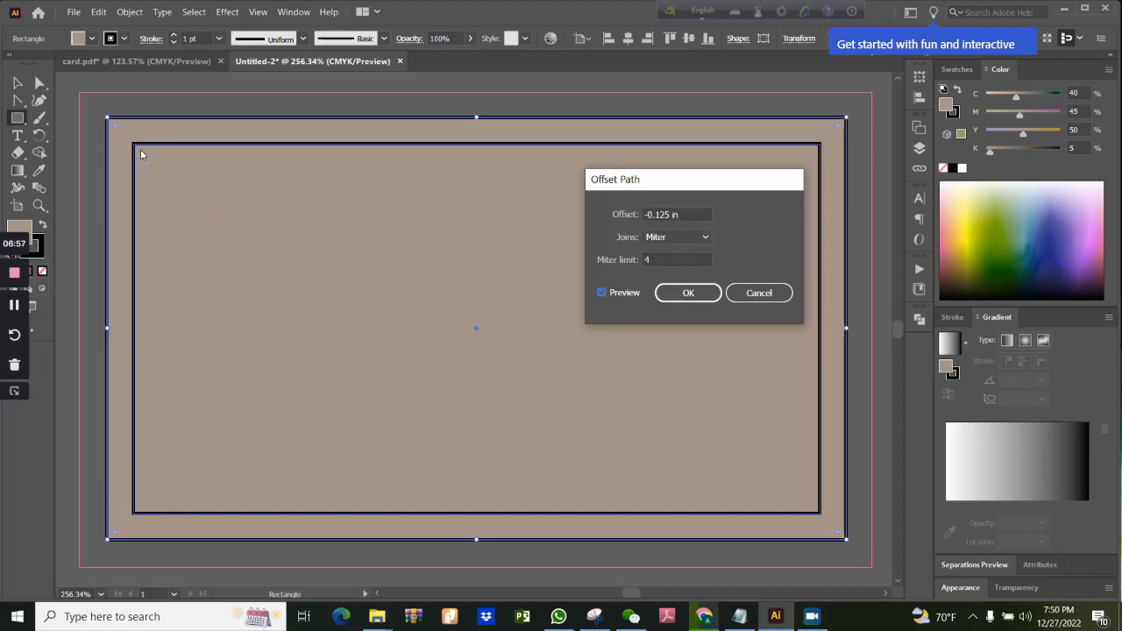
pyautogui.click(605, 295)
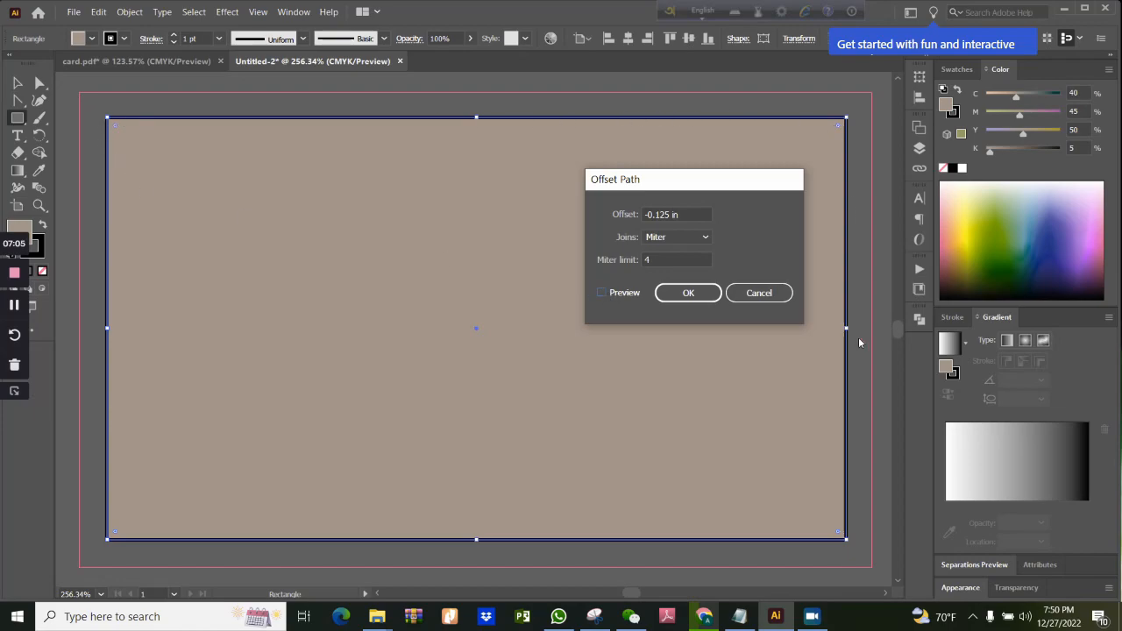
pyautogui.click(603, 294)
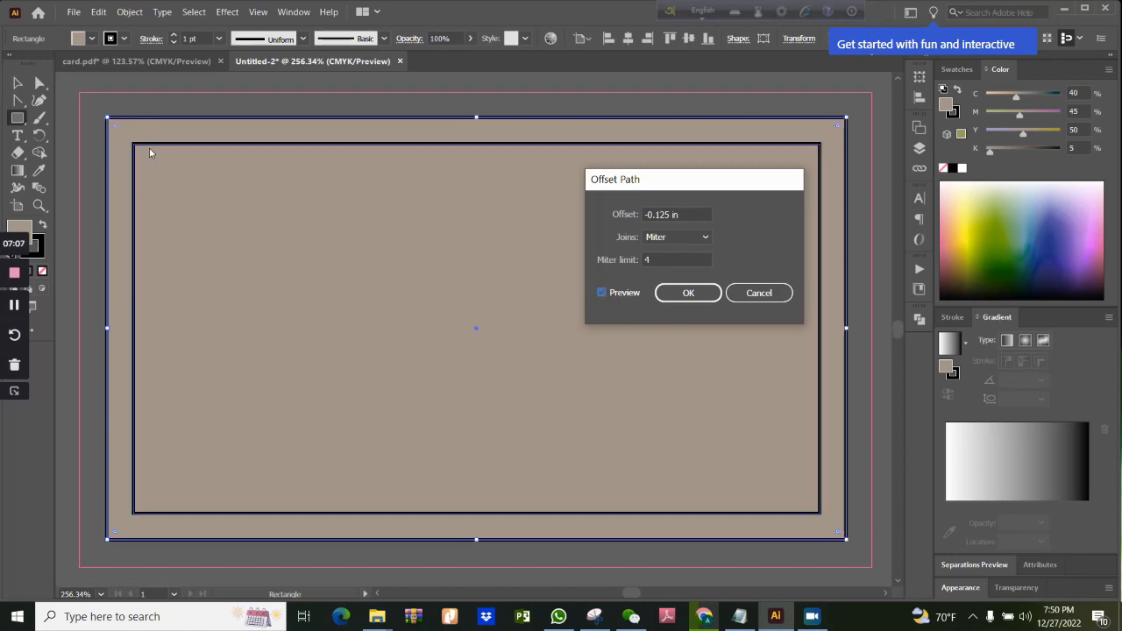
pyautogui.click(688, 293)
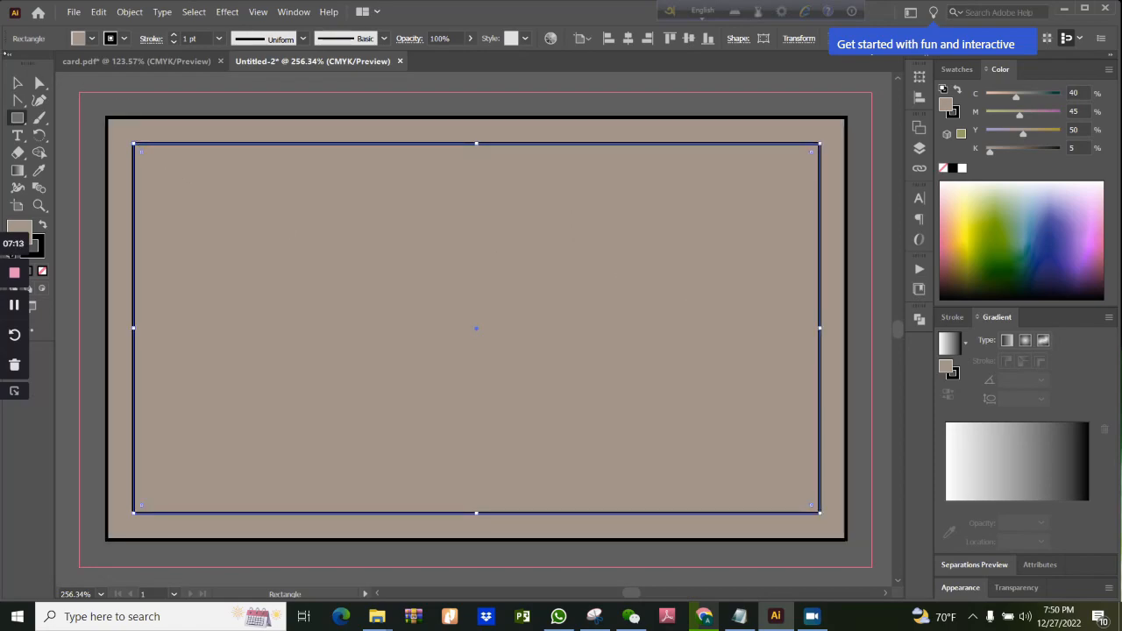
# Delete the outer, artboard-sized rectangle and keep the inner offset one
pyautogui.click(18, 82)
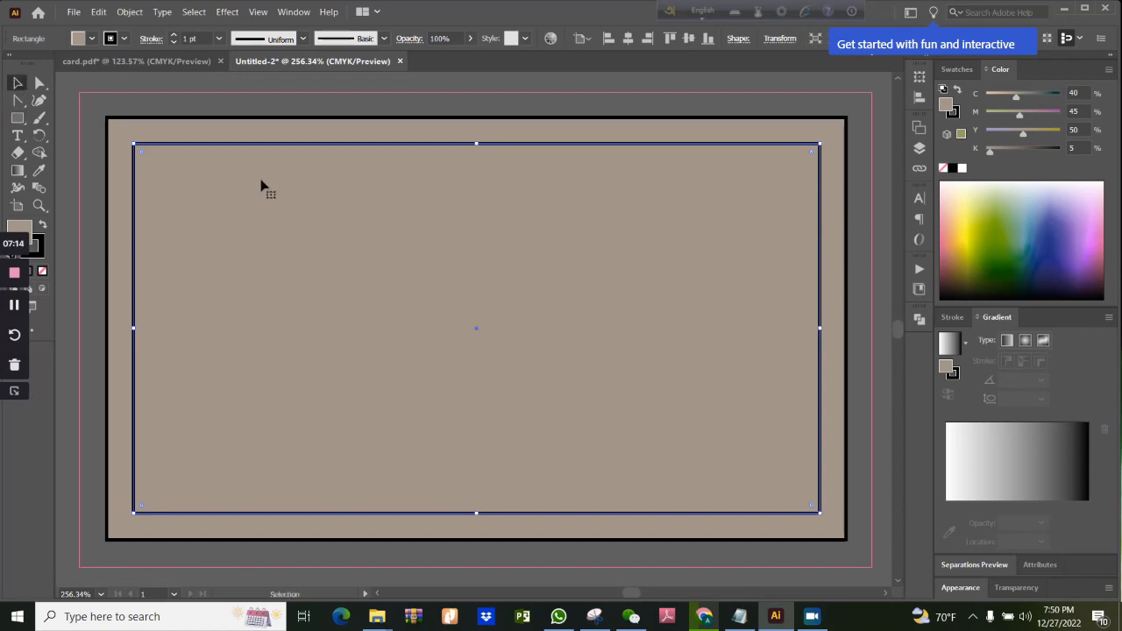
pyautogui.click(200, 127)
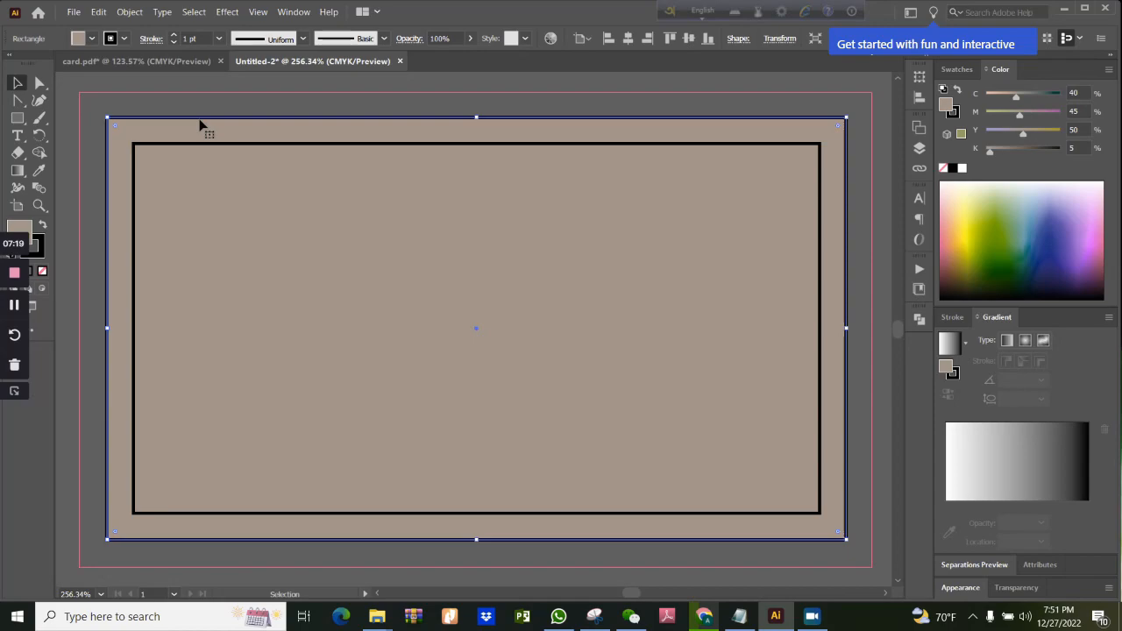
pyautogui.press('Delete')
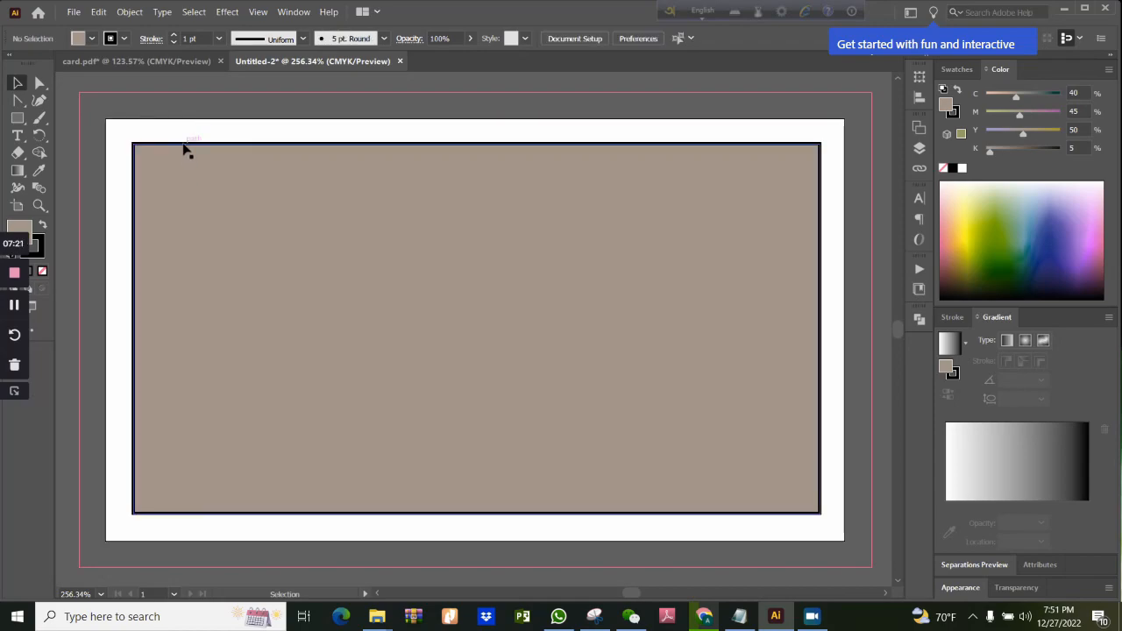
# Set the inner rectangle's stroke weight to 0.25 pt and its fill to none
pyautogui.click(184, 149)
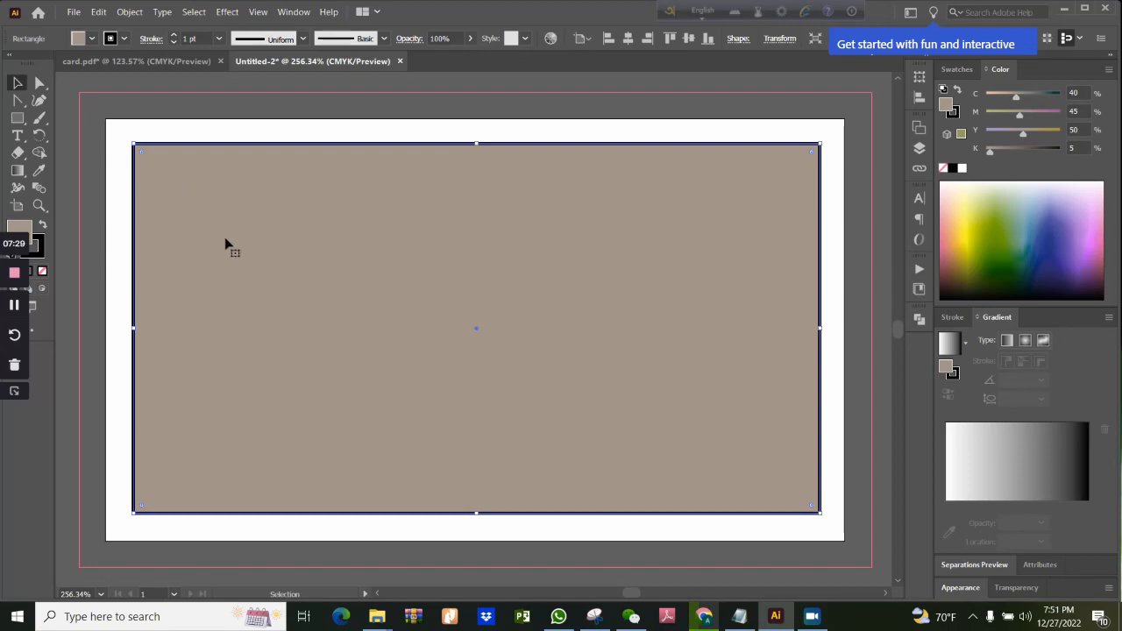
pyautogui.click(218, 39)
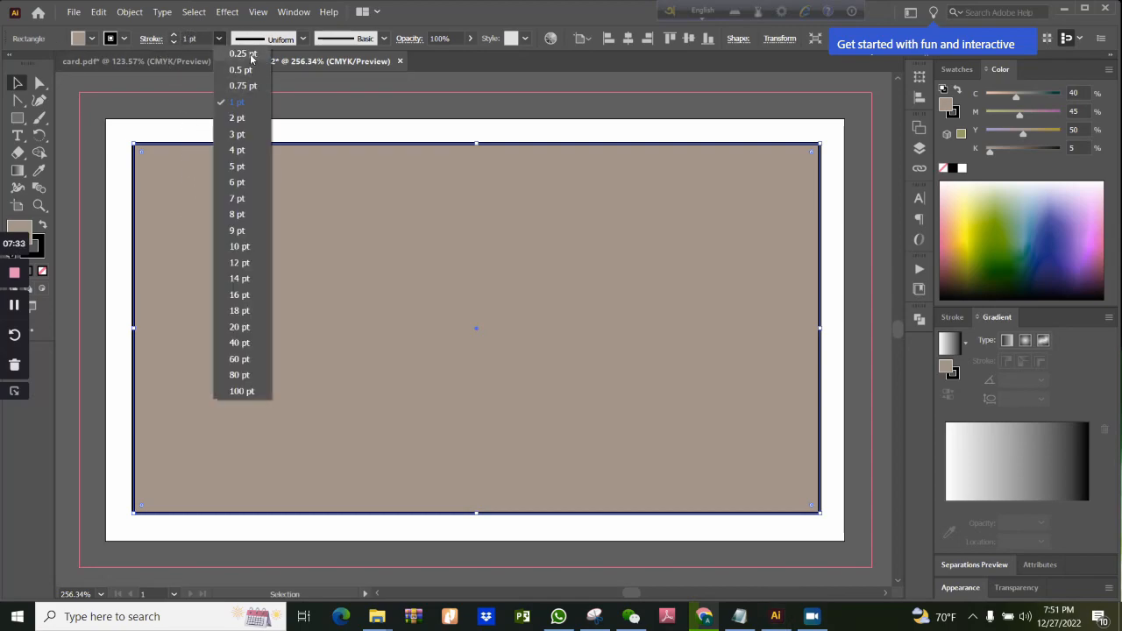
pyautogui.click(251, 56)
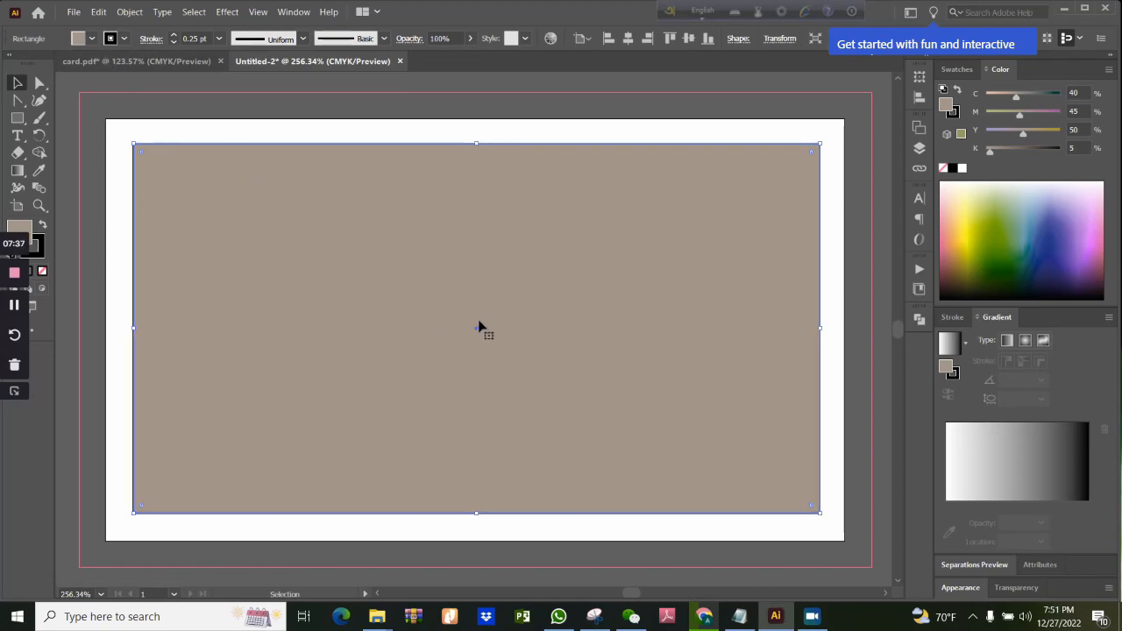
pyautogui.click(92, 39)
pyautogui.click(92, 40)
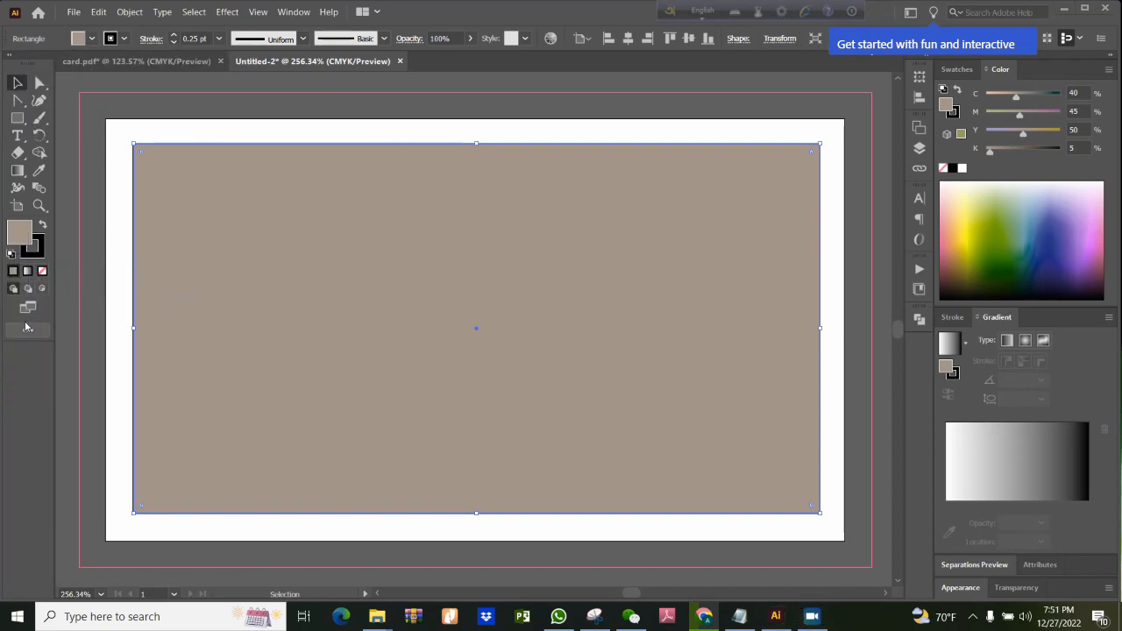
pyautogui.click(42, 272)
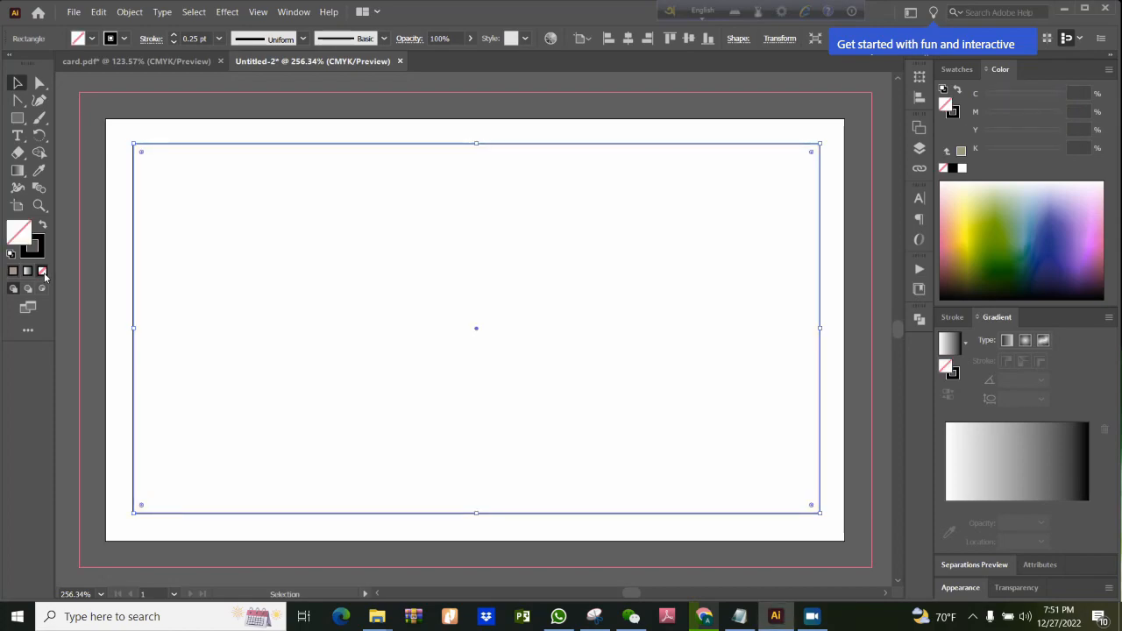
pyautogui.click(203, 142)
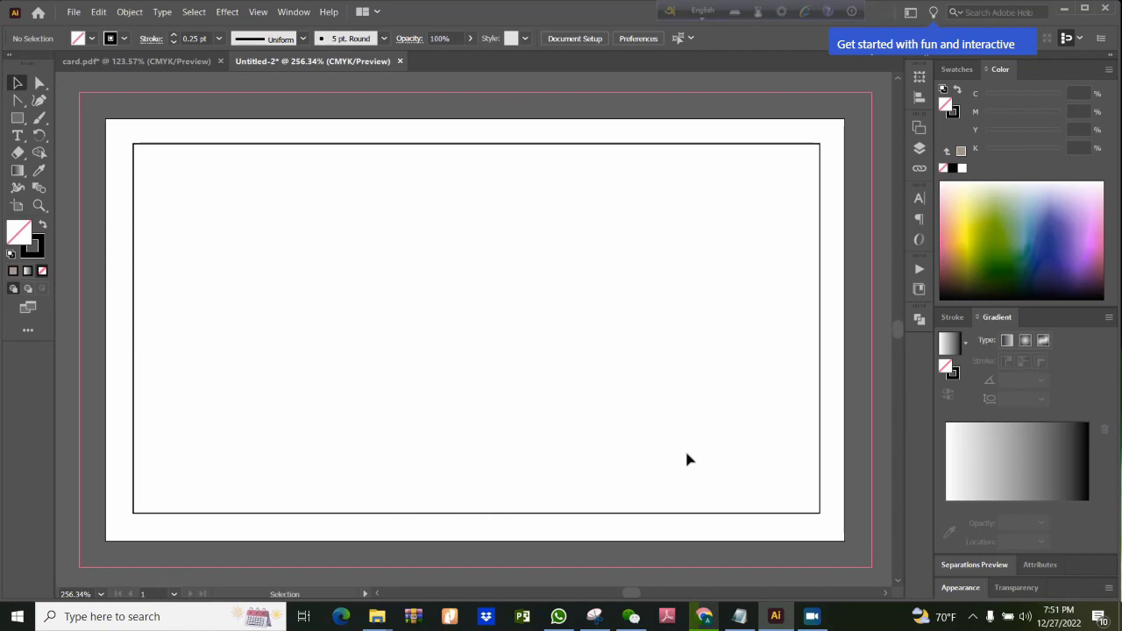
# Using the card.pdf design as reference, draw a slanted Pen tool line about 0.4 in wide and 2.2 in tall across the new card's middle
pyautogui.click(131, 62)
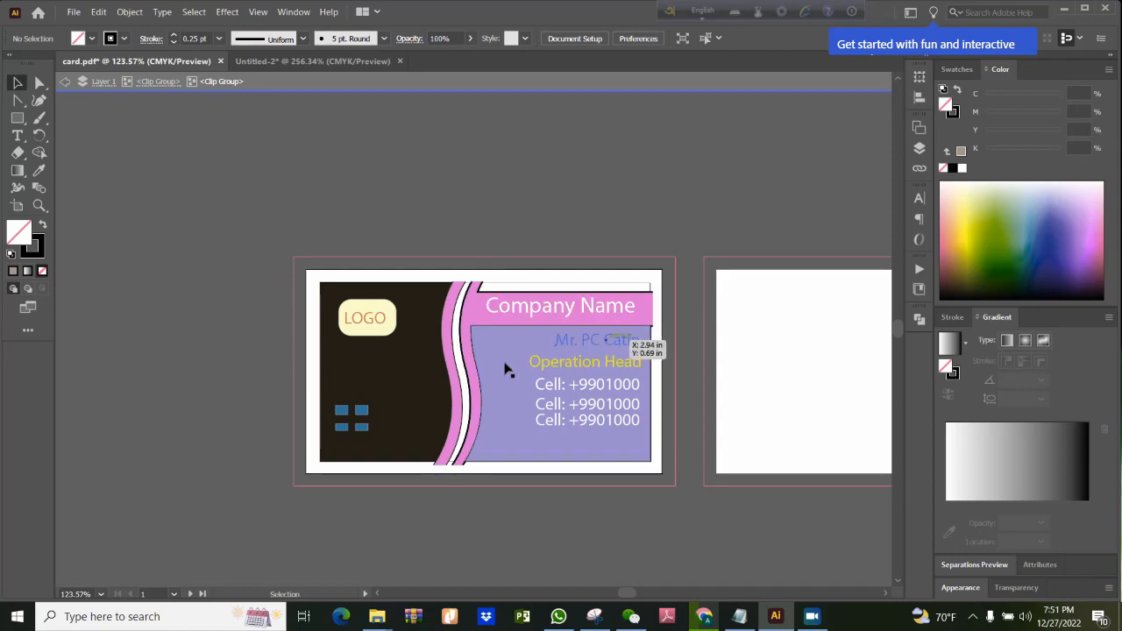
pyautogui.click(267, 63)
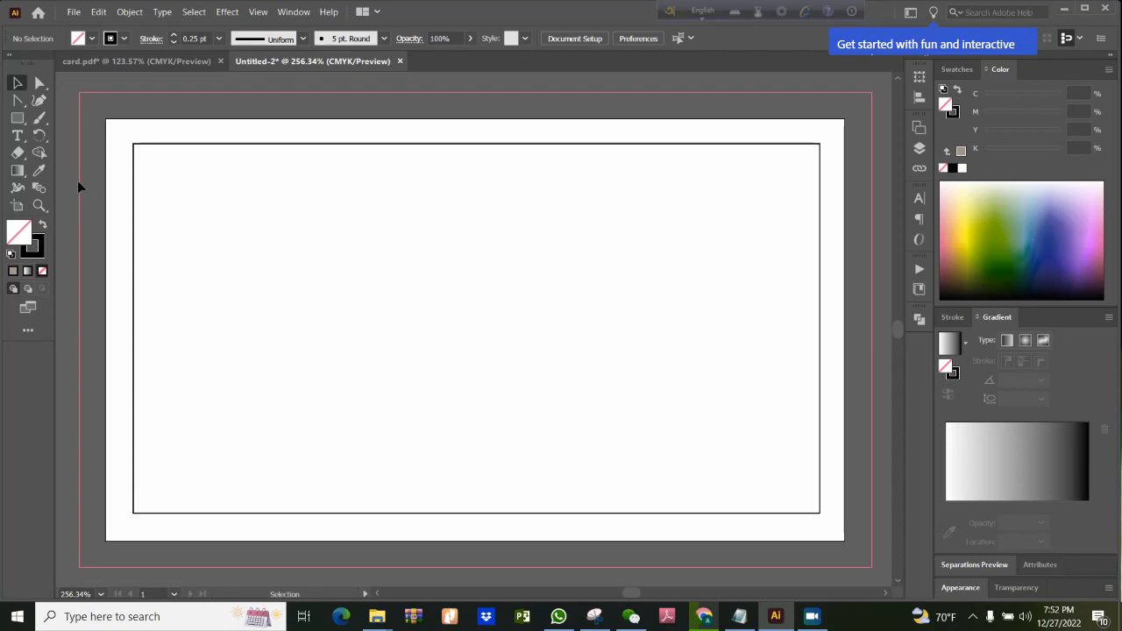
pyautogui.click(24, 106)
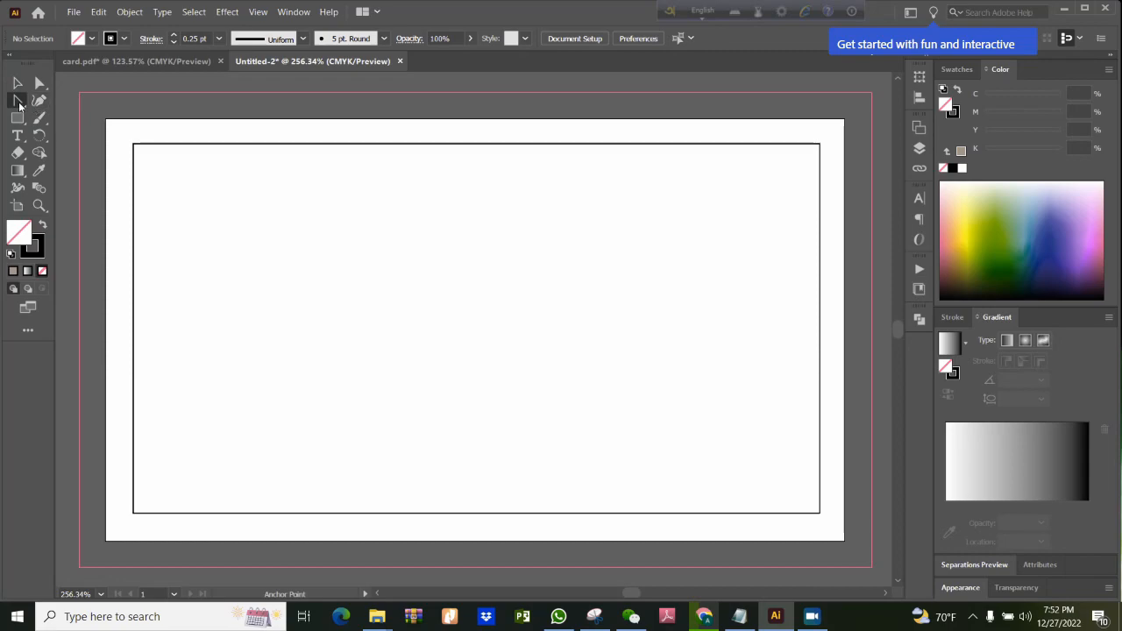
pyautogui.click(20, 105)
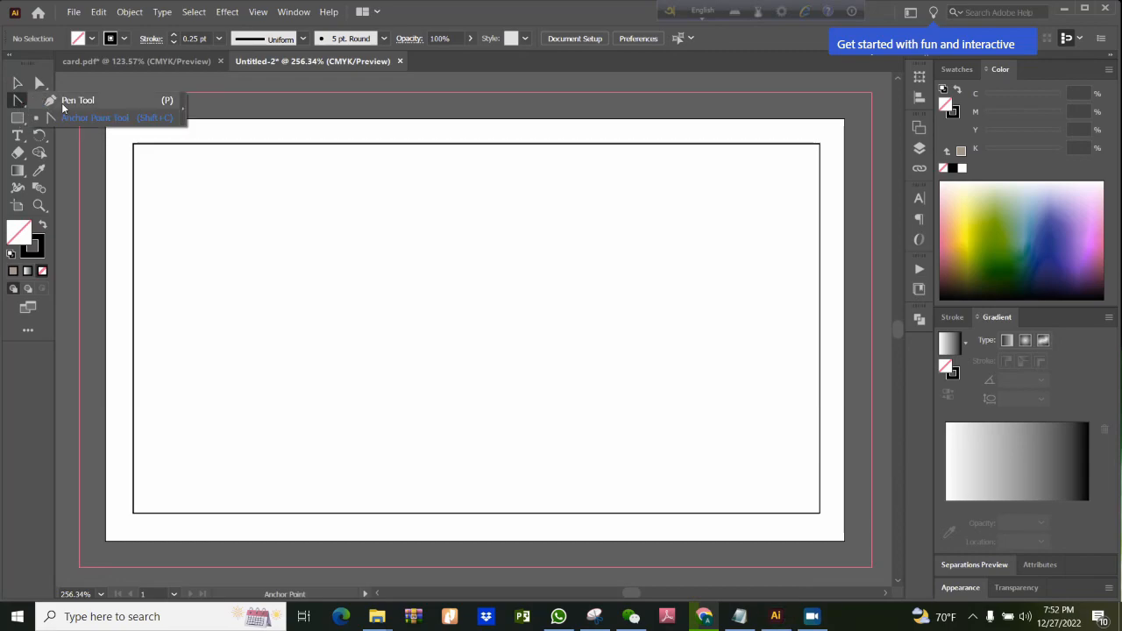
pyautogui.click(65, 101)
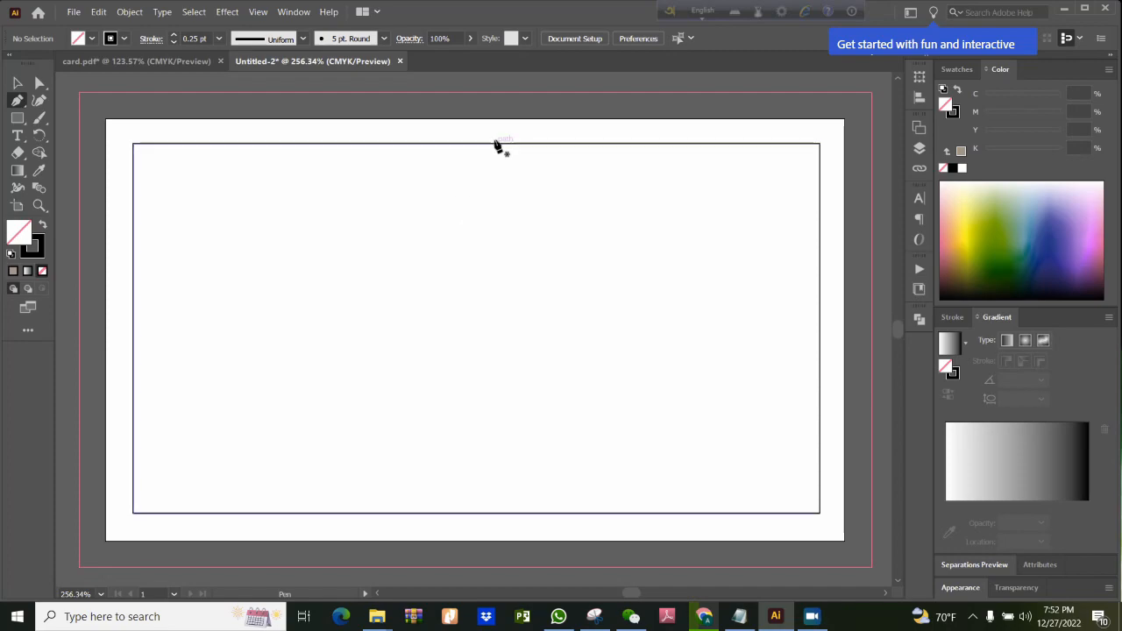
pyautogui.click(498, 112)
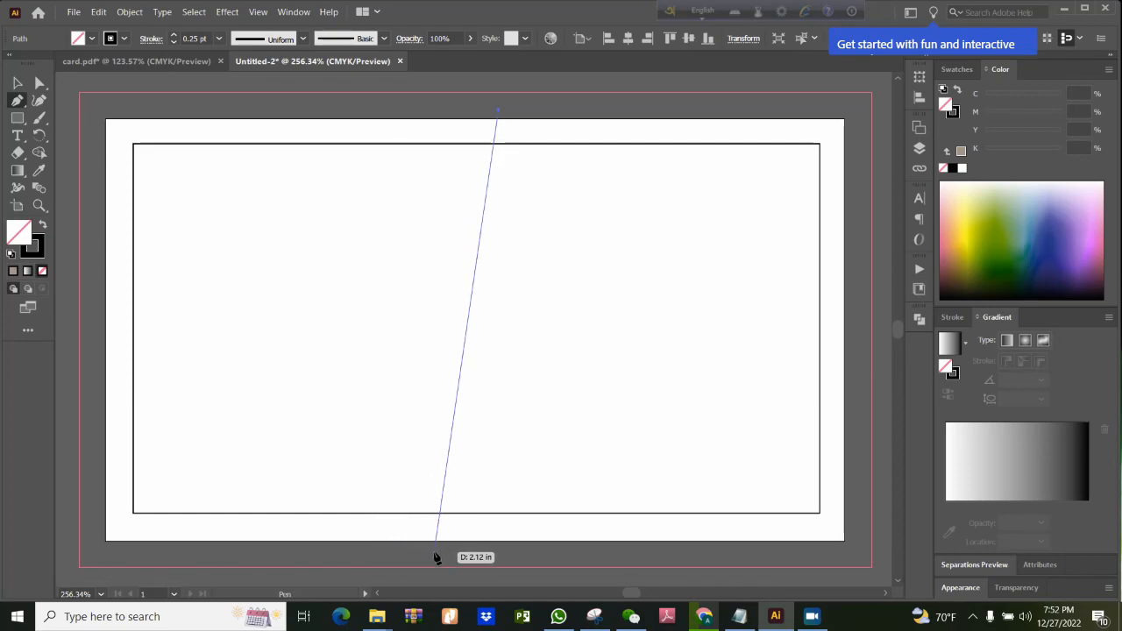
pyautogui.click(417, 578)
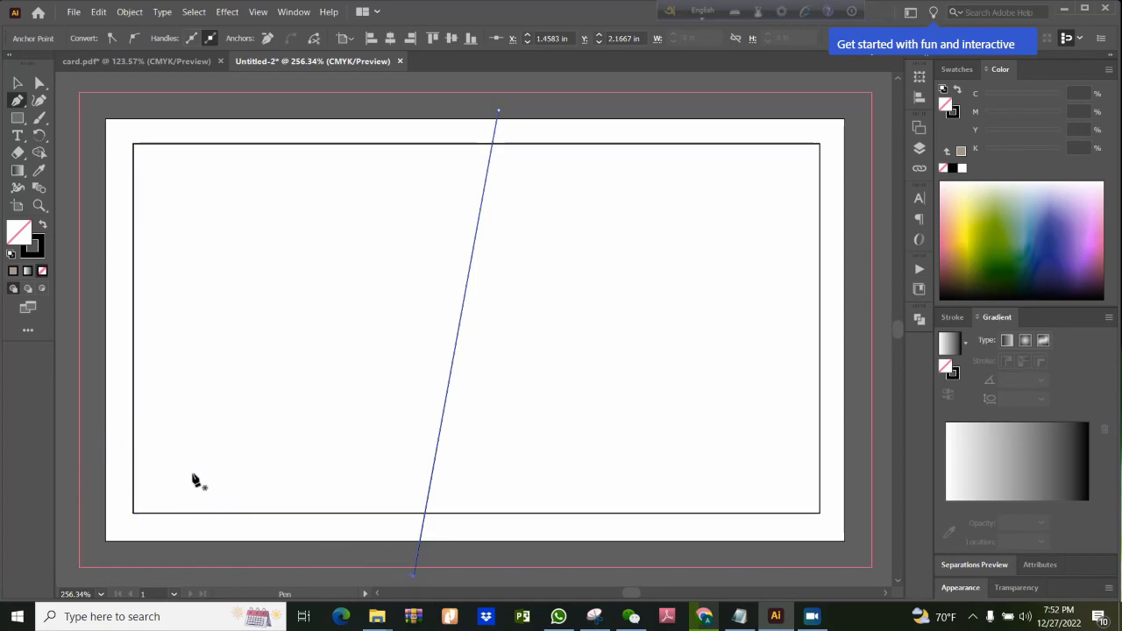
# Add an anchor point near the middle of the slanted line with the Curvature tool
pyautogui.moveTo(24, 103); pyautogui.dragTo(72, 115)
pyautogui.click(458, 336)
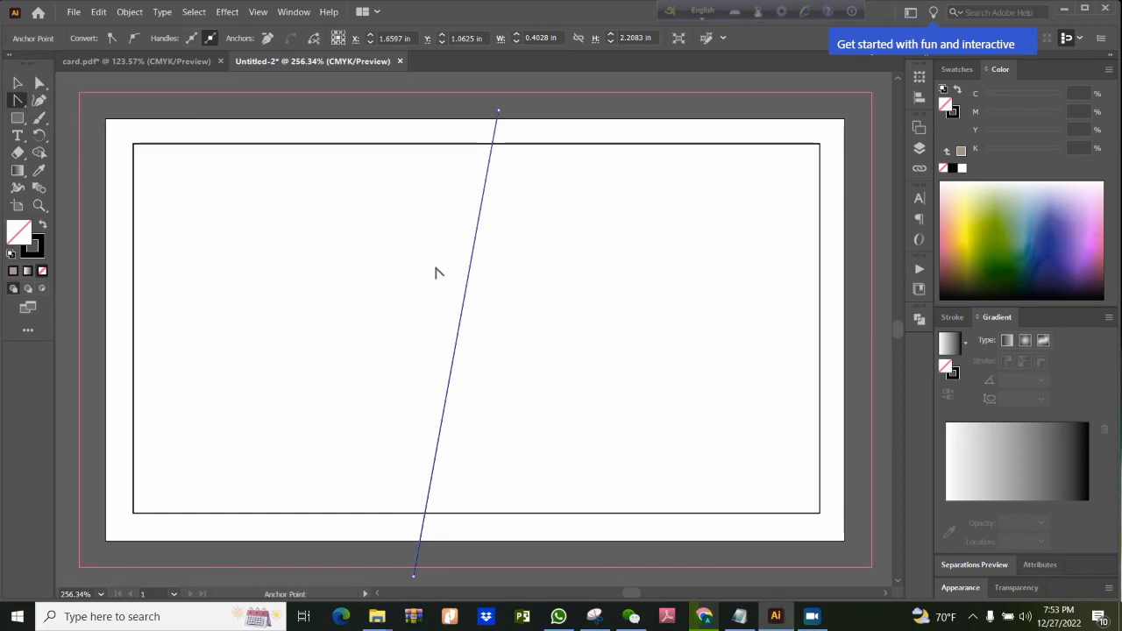
pyautogui.click(46, 115)
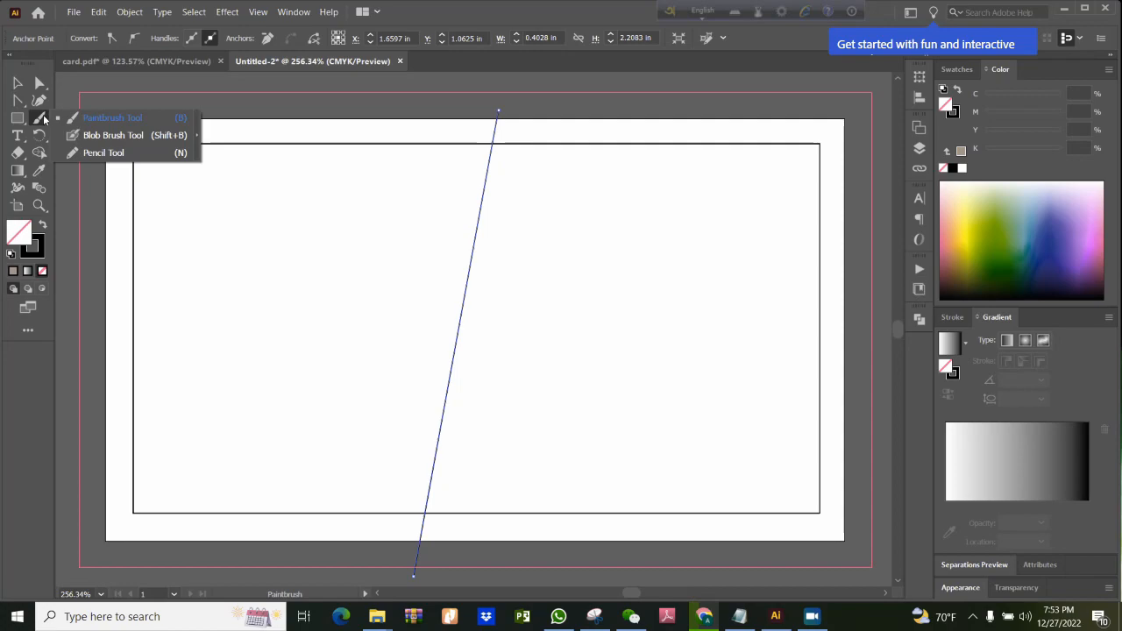
pyautogui.click(39, 100)
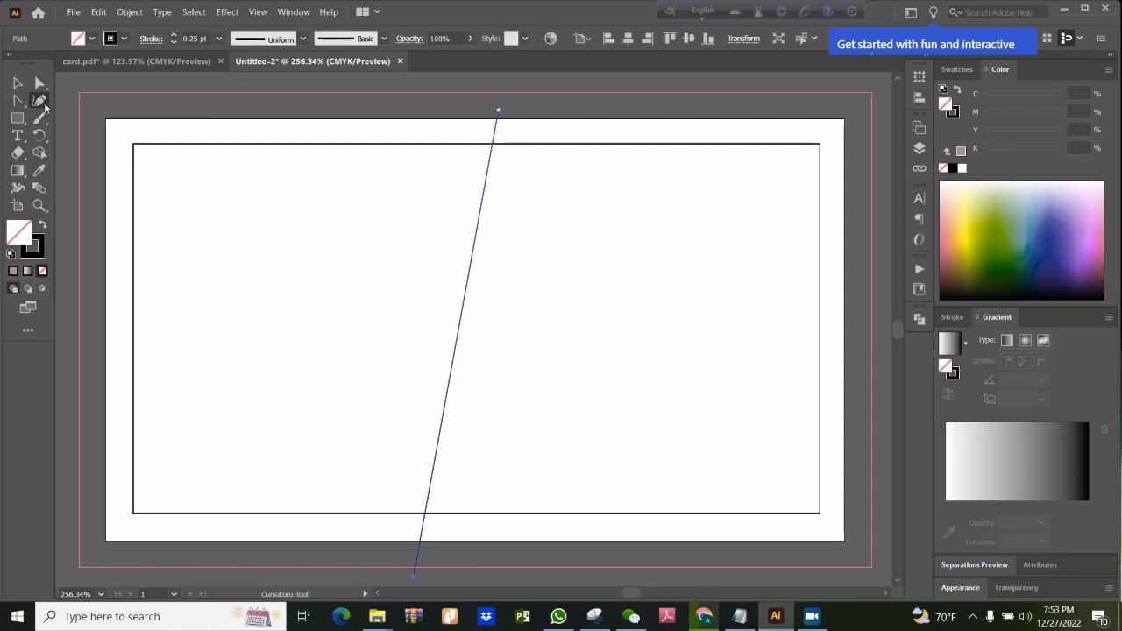
pyautogui.click(460, 324)
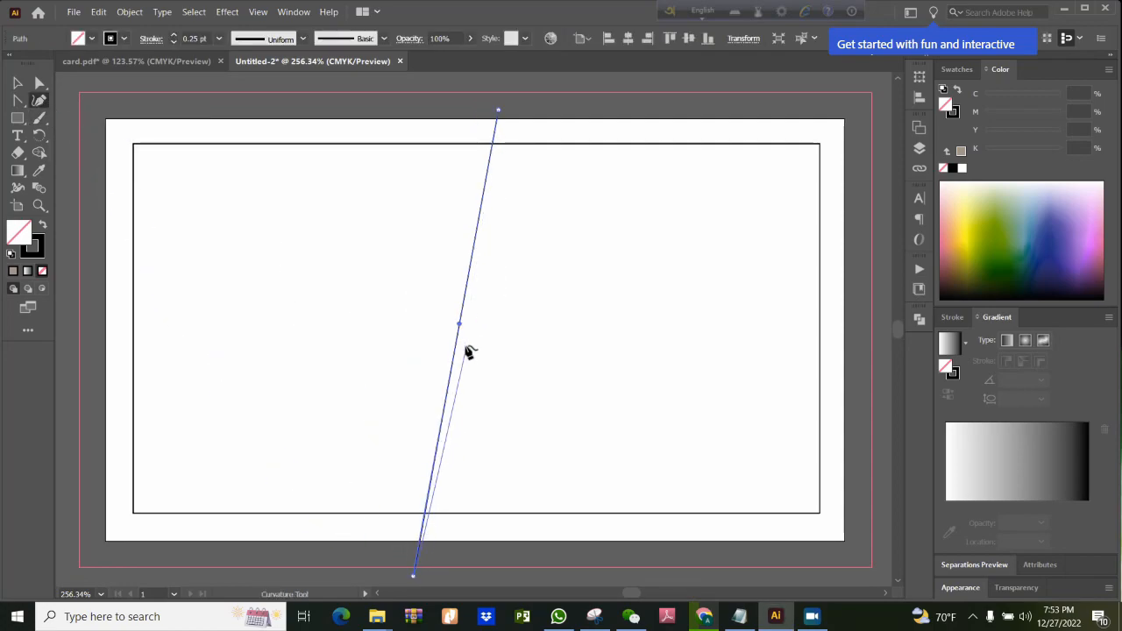
pyautogui.press('Escape')
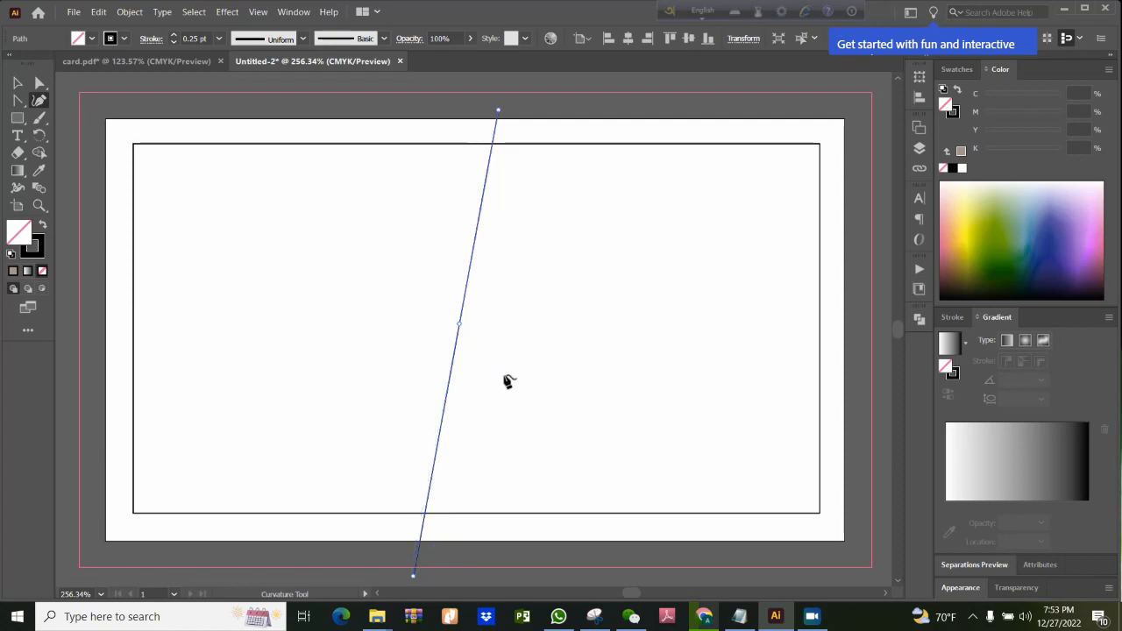
# Reshape the line into an S-curve at its middle anchor with the Anchor Point tool, bulging right in the upper half and left in the lower
pyautogui.click(17, 100)
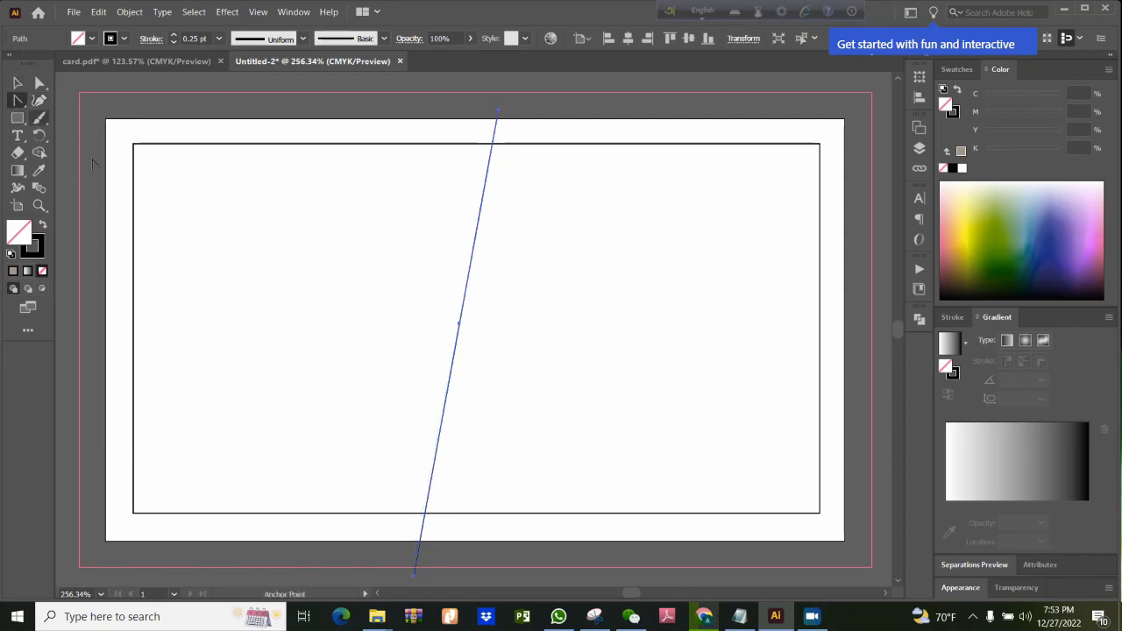
pyautogui.click(460, 323)
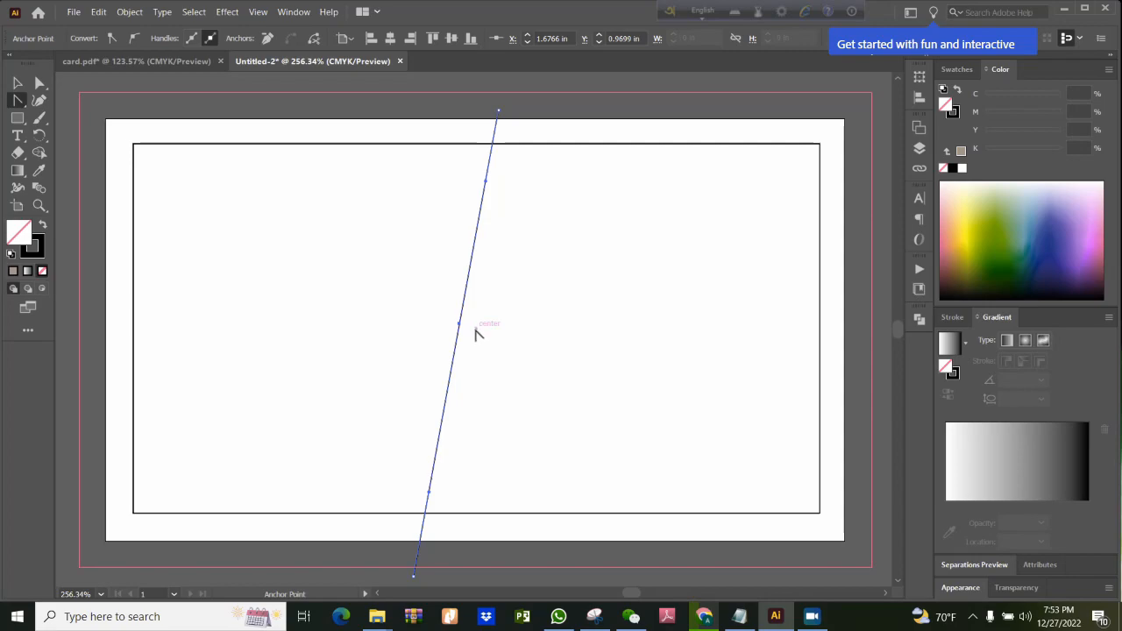
pyautogui.moveTo(459, 325); pyautogui.dragTo(485, 373)
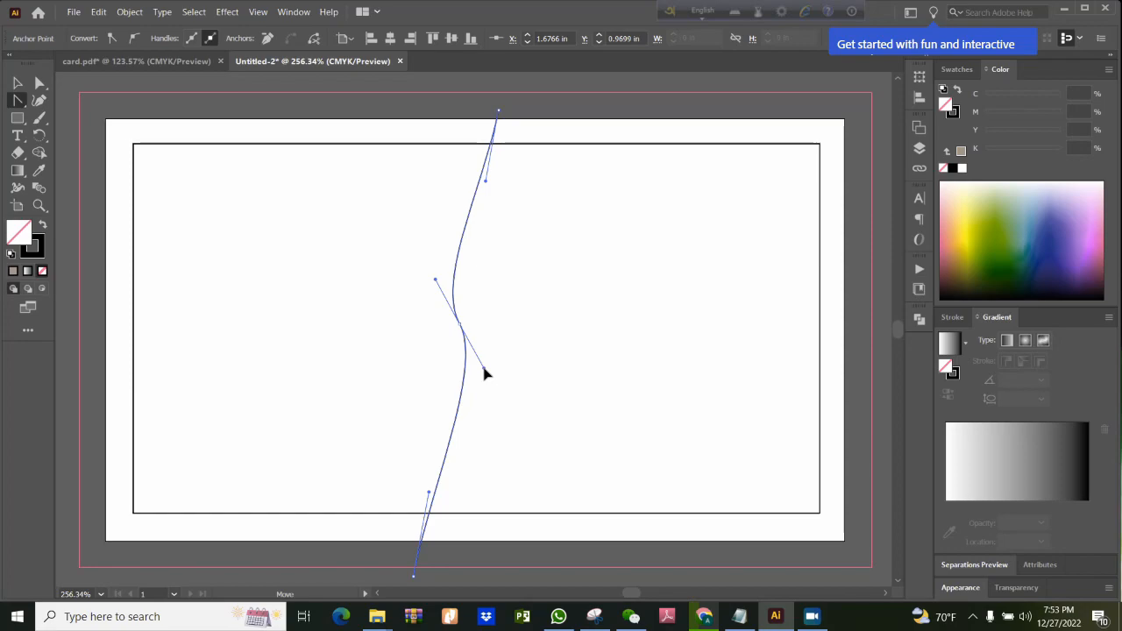
pyautogui.moveTo(487, 374); pyautogui.dragTo(387, 397)
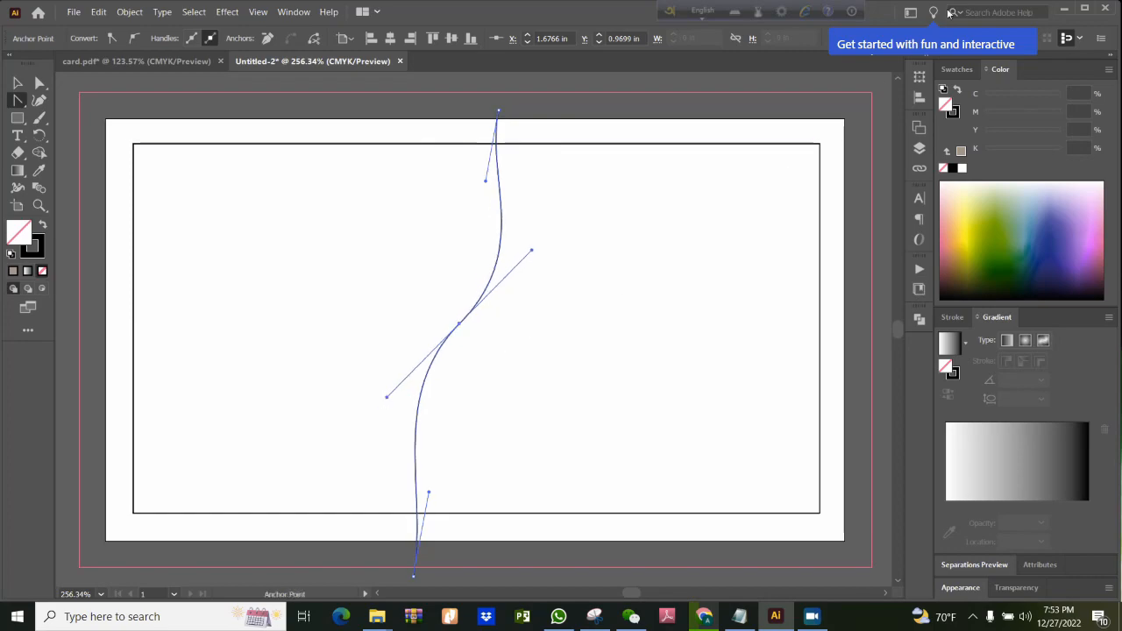
pyautogui.click(17, 83)
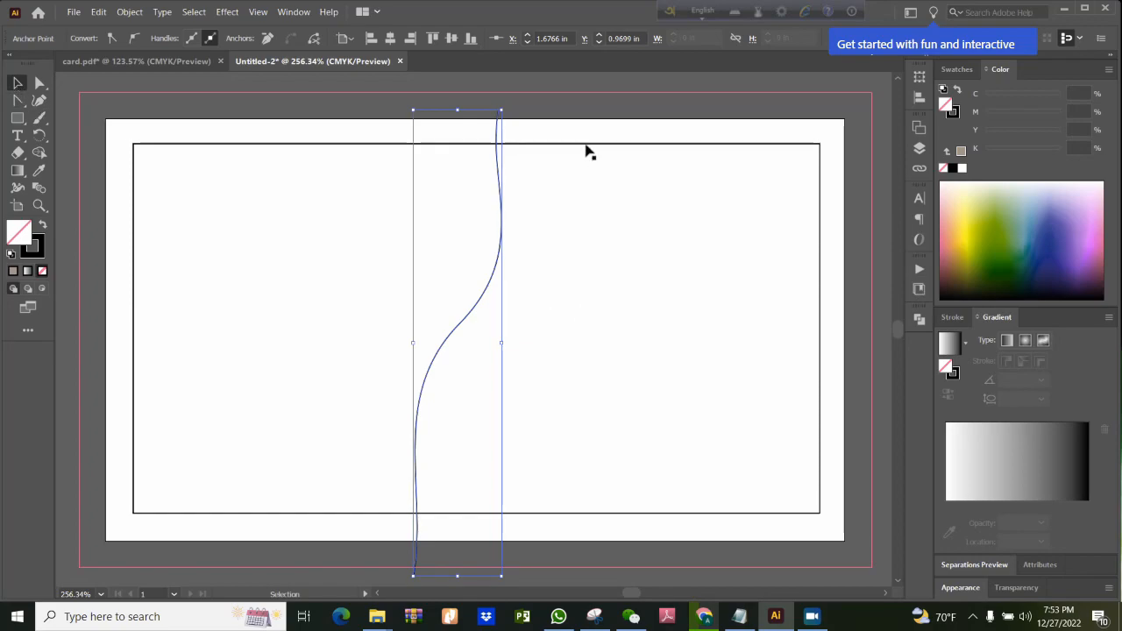
pyautogui.click(564, 203)
pyautogui.click(500, 271)
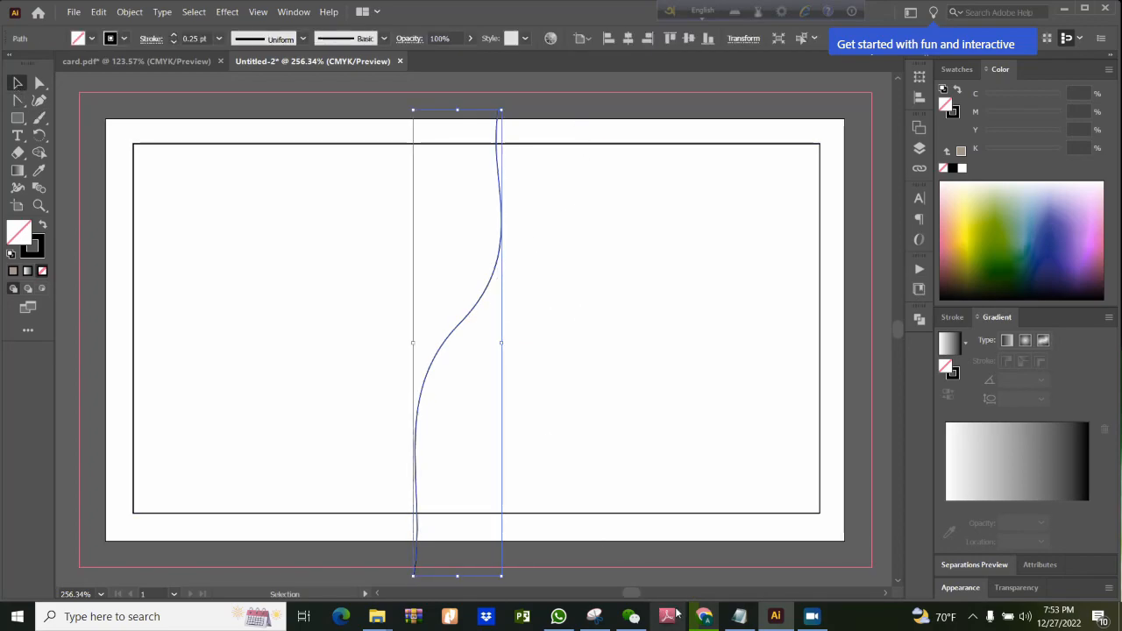
# Compare the curve with the card.pdf design and duplicate it about 0.07 in to the left and 0.04 in up
pyautogui.click(174, 61)
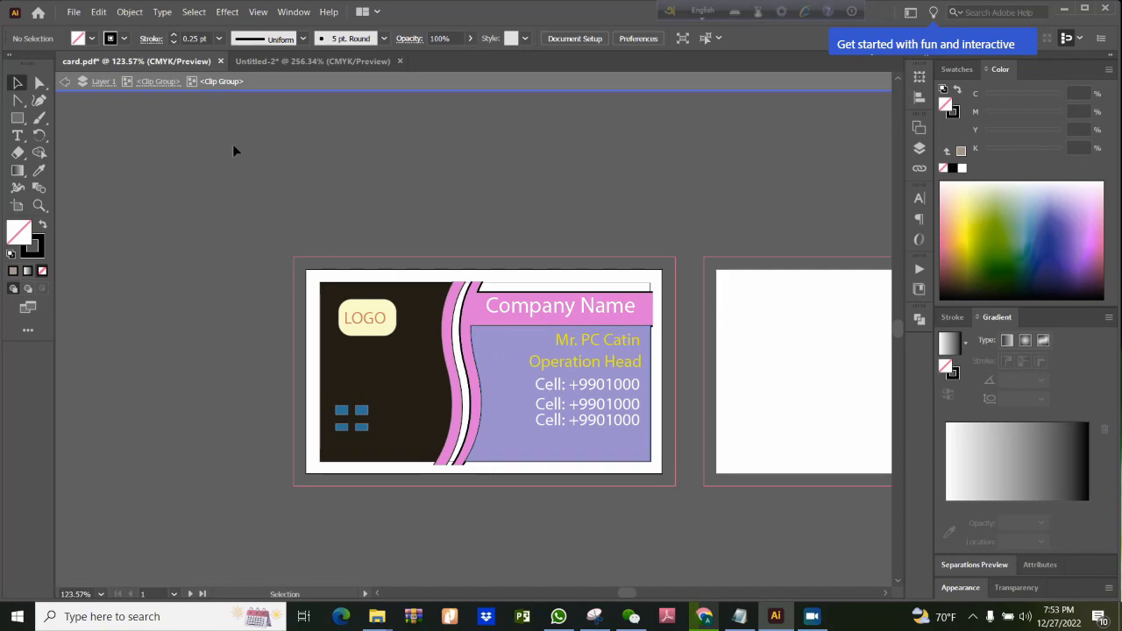
pyautogui.click(272, 61)
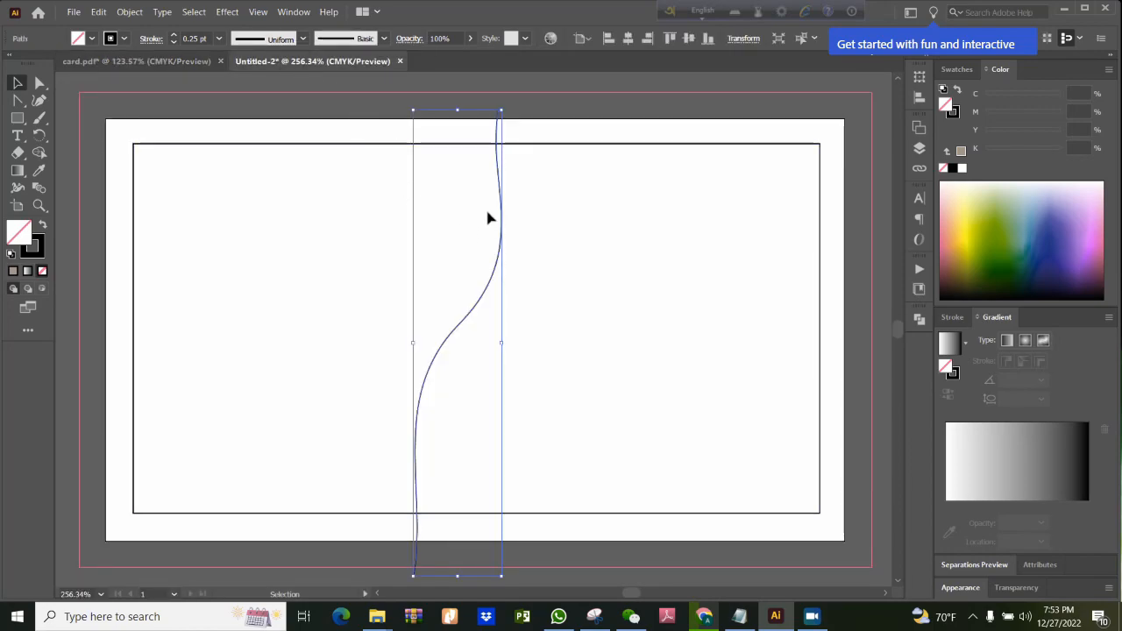
pyautogui.click(563, 132)
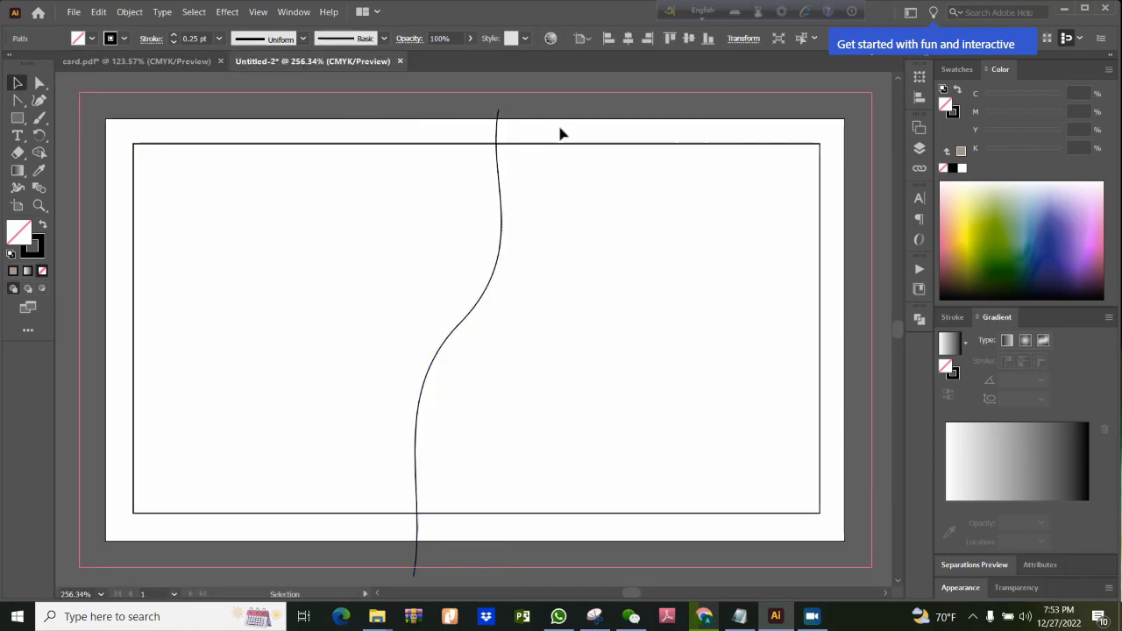
pyautogui.click(503, 225)
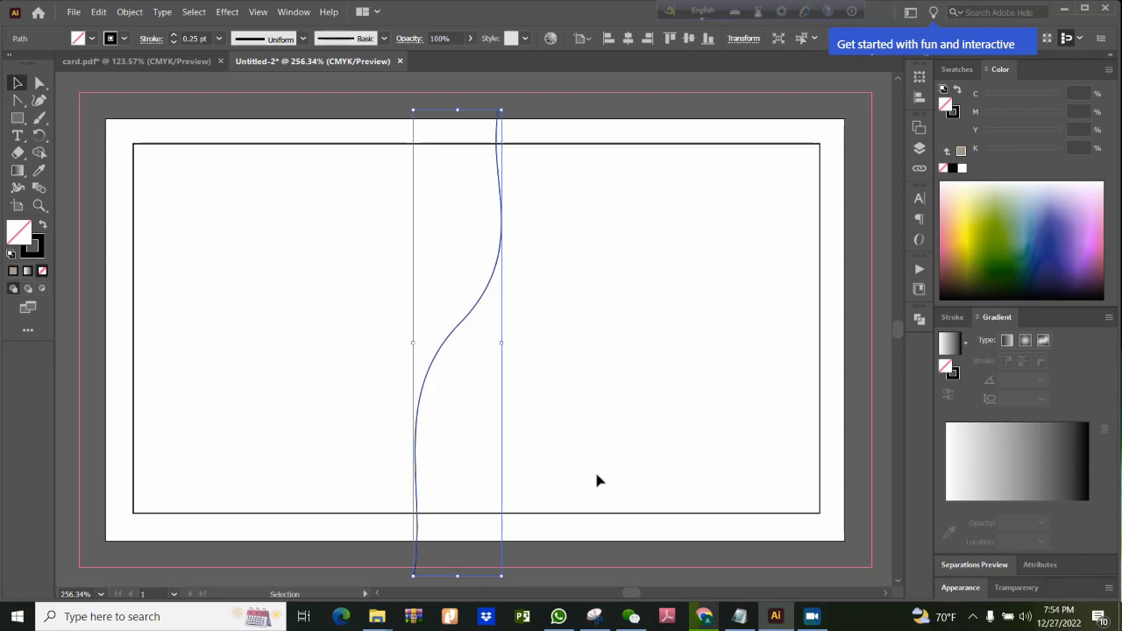
pyautogui.click(456, 340)
pyautogui.click(452, 342)
pyautogui.moveTo(450, 337)
pyautogui.mouseDown()
pyautogui.moveTo(436, 333)
pyautogui.moveTo(499, 336)
pyautogui.moveTo(396, 323)
pyautogui.moveTo(517, 328)
pyautogui.moveTo(408, 328)
pyautogui.moveTo(438, 331)
pyautogui.mouseUp()
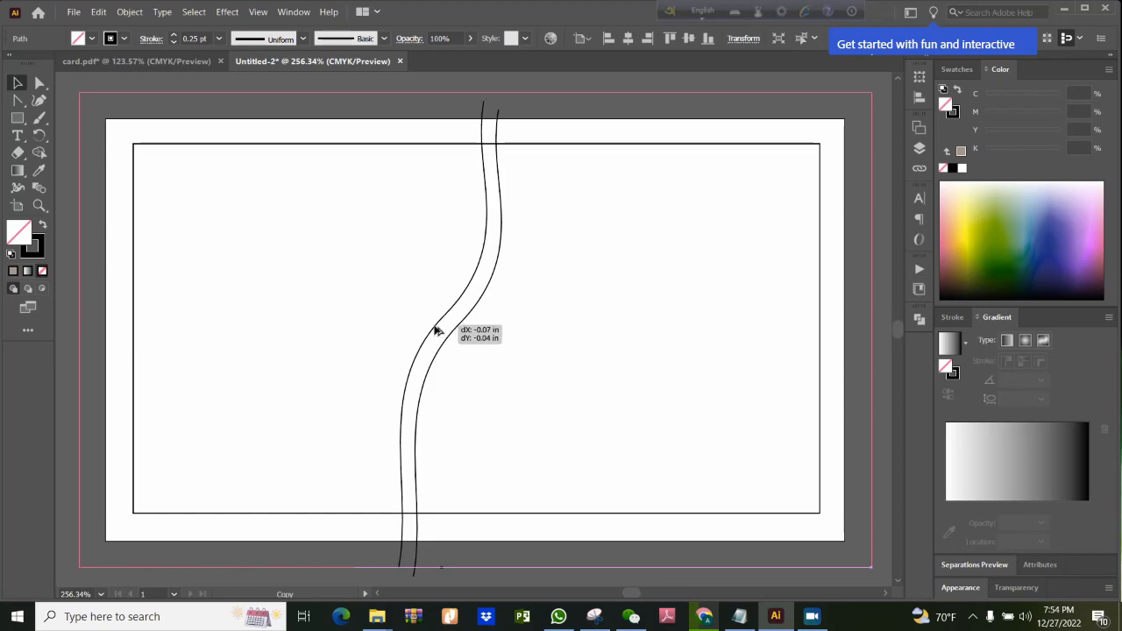
pyautogui.moveTo(436, 331); pyautogui.dragTo(437, 331)
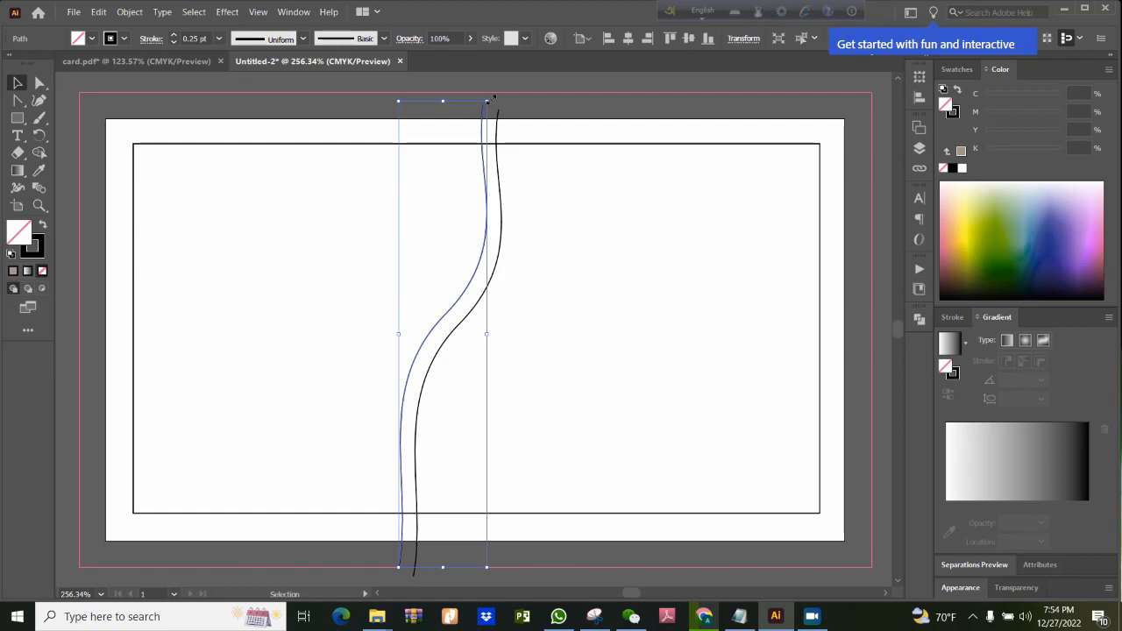
# Rotate the copied curve slightly counterclockwise so its lower end meets the original, and duplicate it slightly to the left
pyautogui.moveTo(484, 98); pyautogui.dragTo(465, 99)
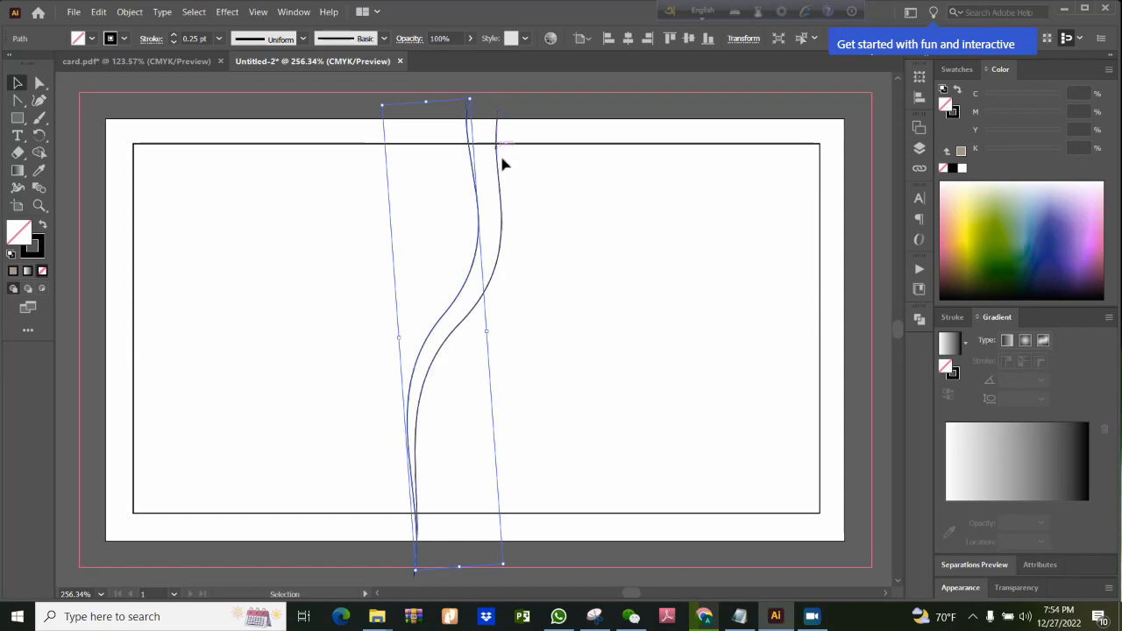
pyautogui.click(542, 211)
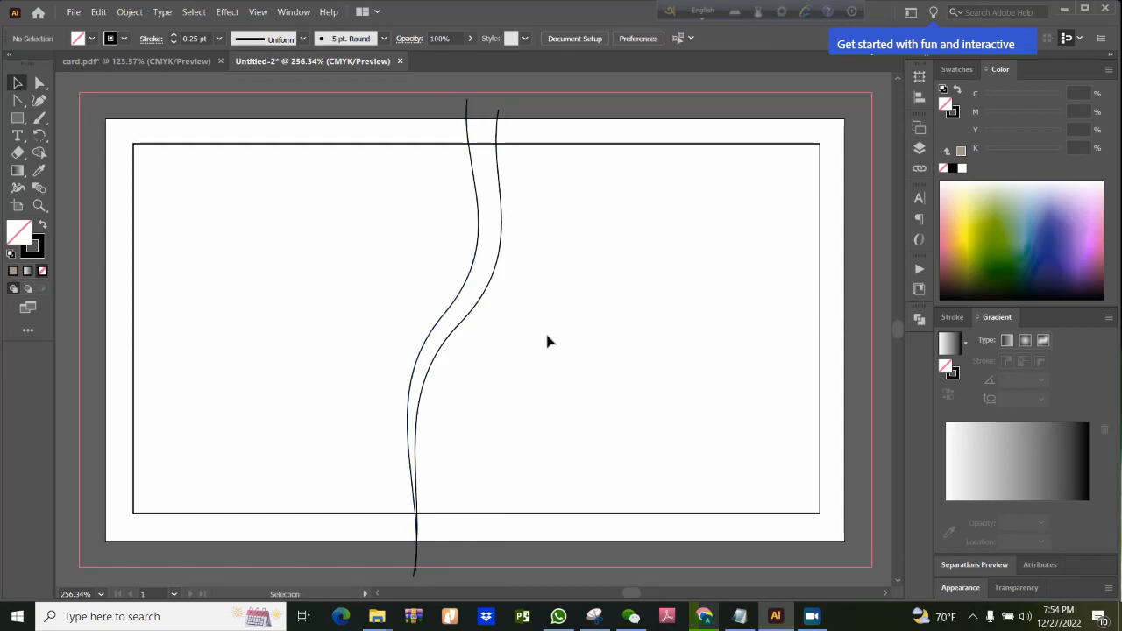
pyautogui.click(423, 349)
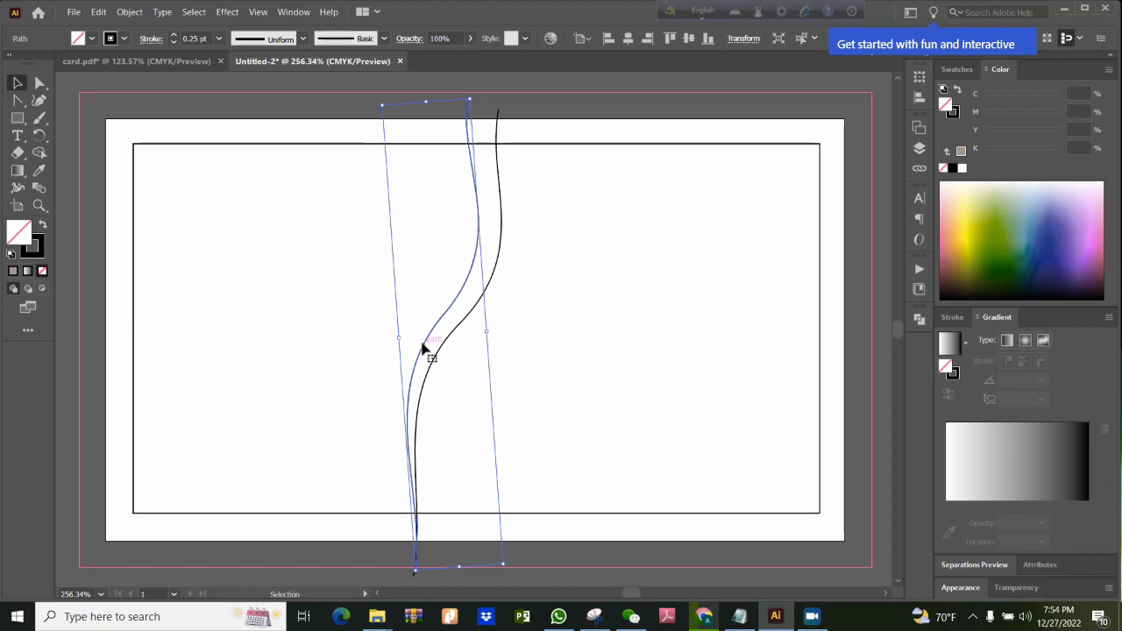
pyautogui.moveTo(424, 347); pyautogui.dragTo(409, 351)
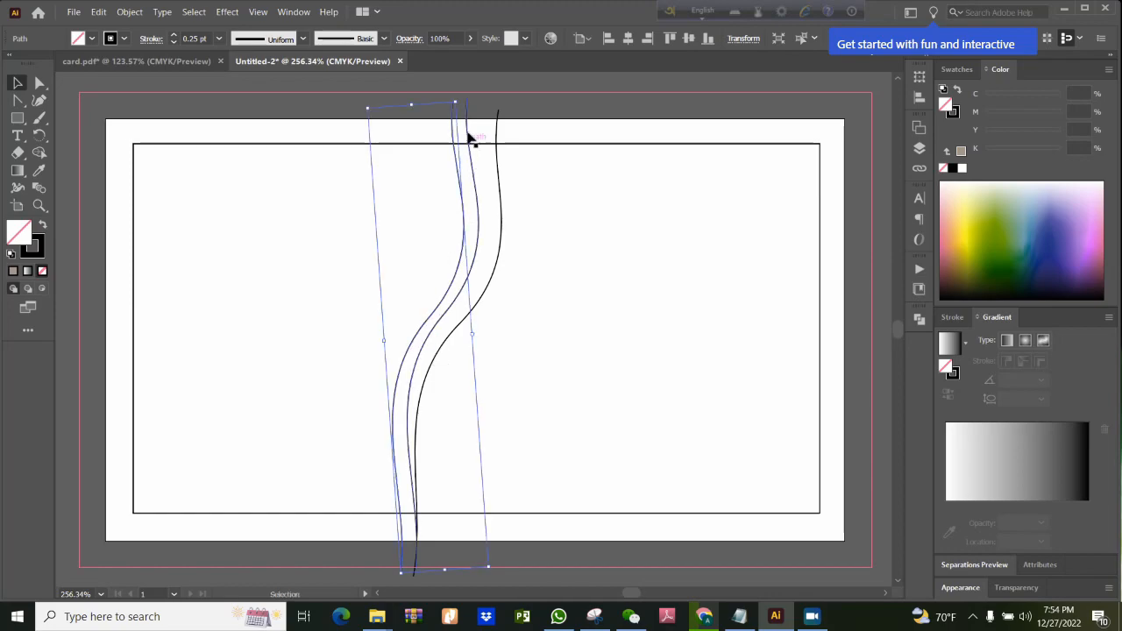
# Rotate the leftmost curve counterclockwise so its lower end meets the other two, and tilt the middle curve very slightly the same way
pyautogui.moveTo(459, 98); pyautogui.dragTo(434, 93)
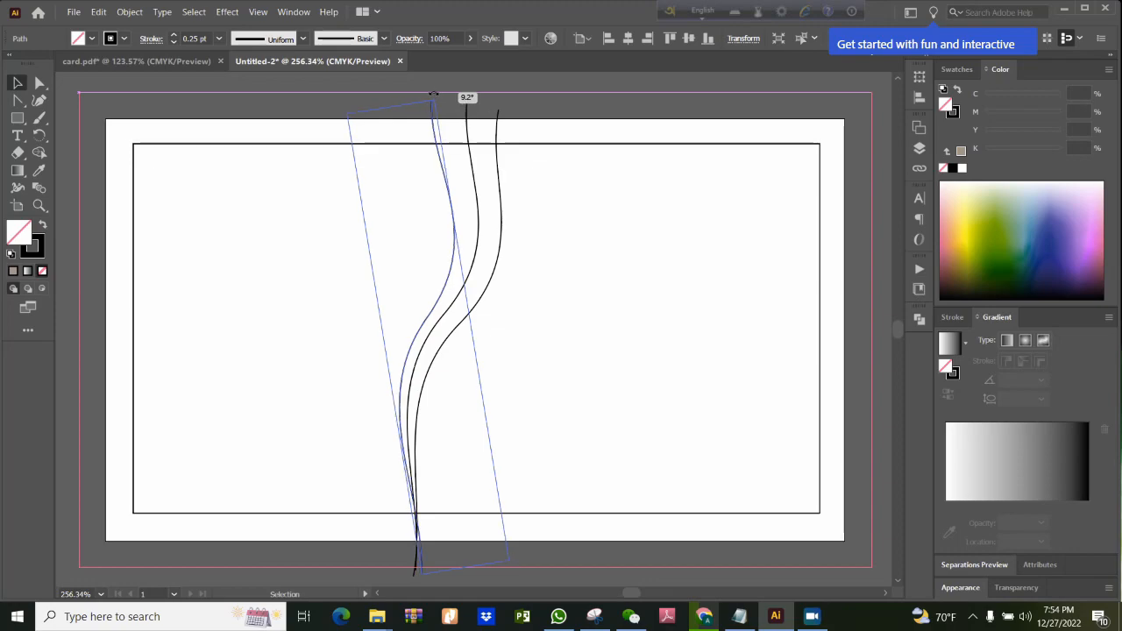
pyautogui.moveTo(434, 93); pyautogui.dragTo(434, 94)
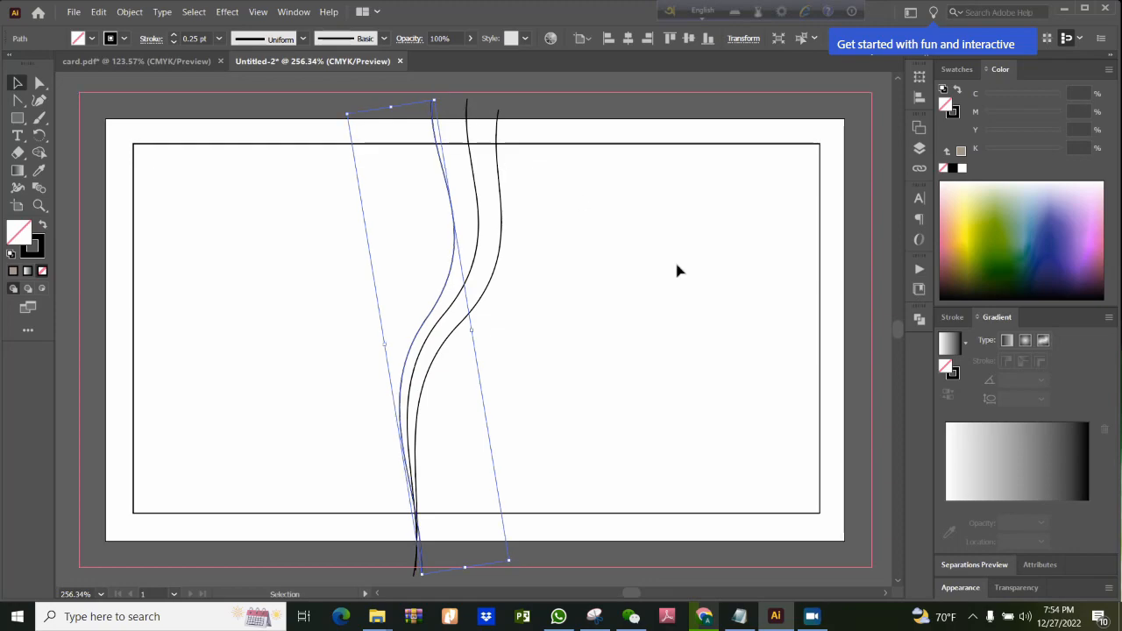
pyautogui.click(512, 205)
pyautogui.click(476, 200)
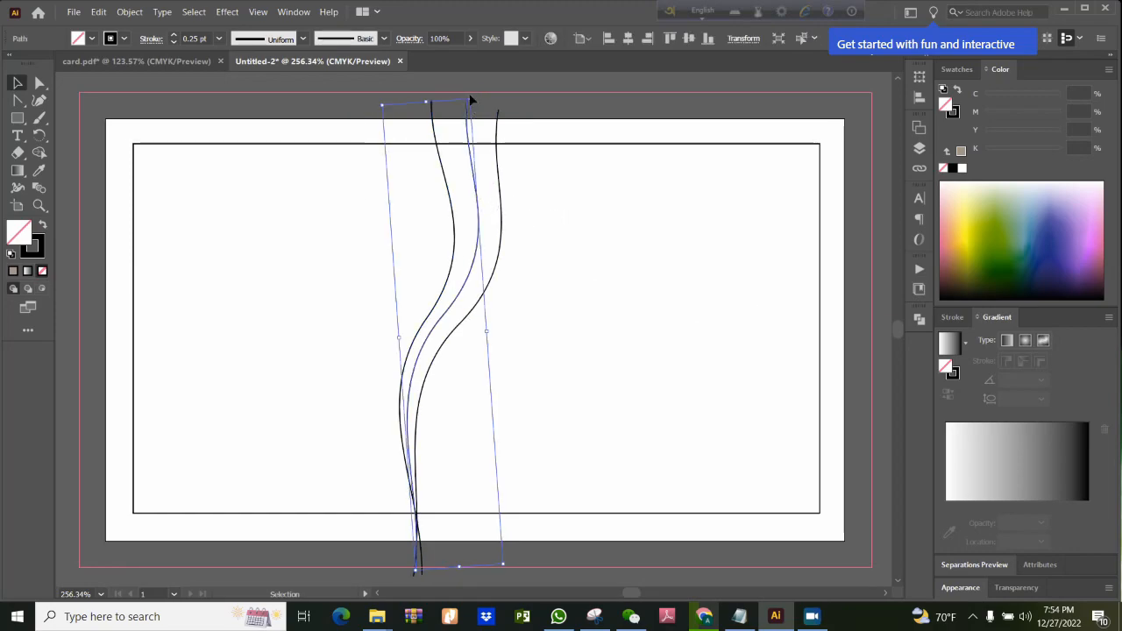
pyautogui.moveTo(469, 96); pyautogui.dragTo(466, 95)
pyautogui.click(574, 303)
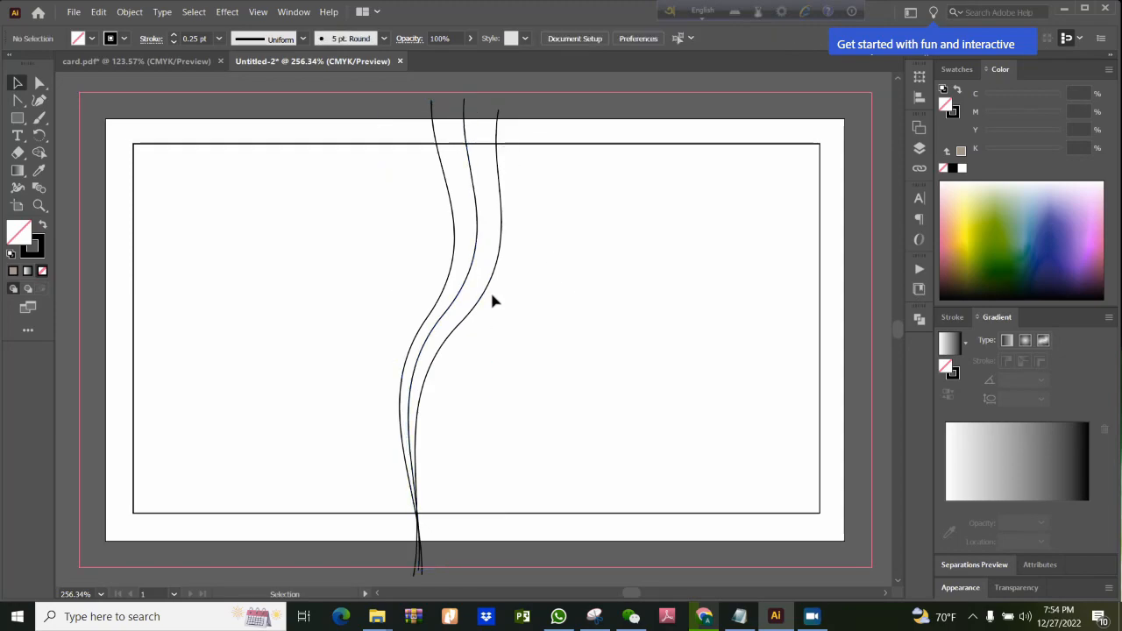
# Duplicate the leftmost curve slightly to the left and rotate the copy counterclockwise so the lower ends of all four curves converge
pyautogui.click(449, 275)
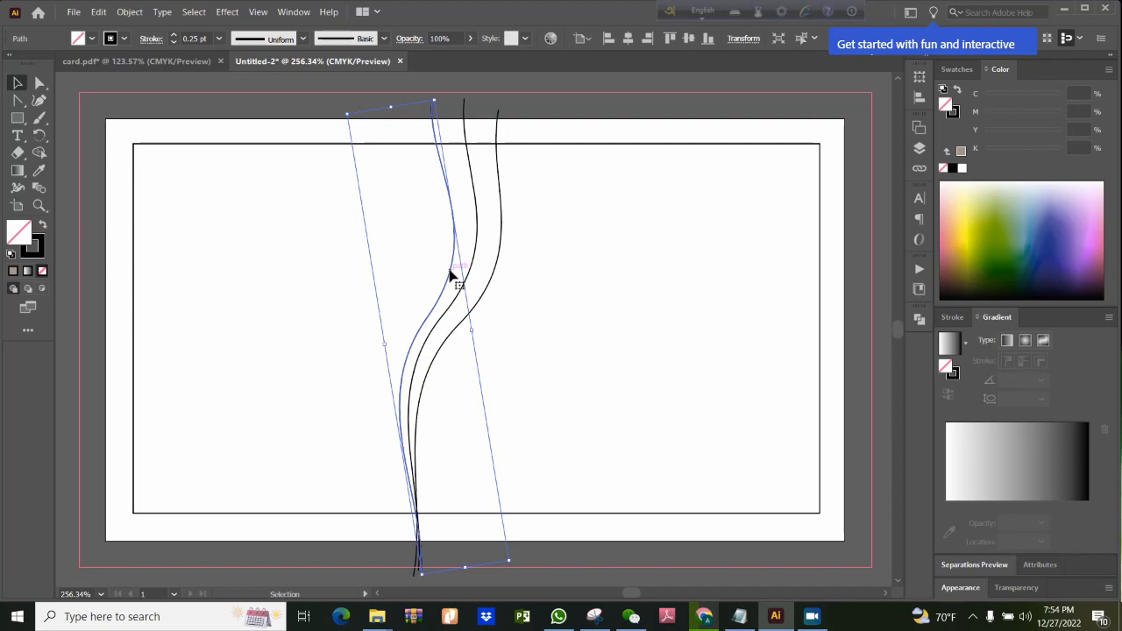
pyautogui.moveTo(450, 275); pyautogui.dragTo(430, 278)
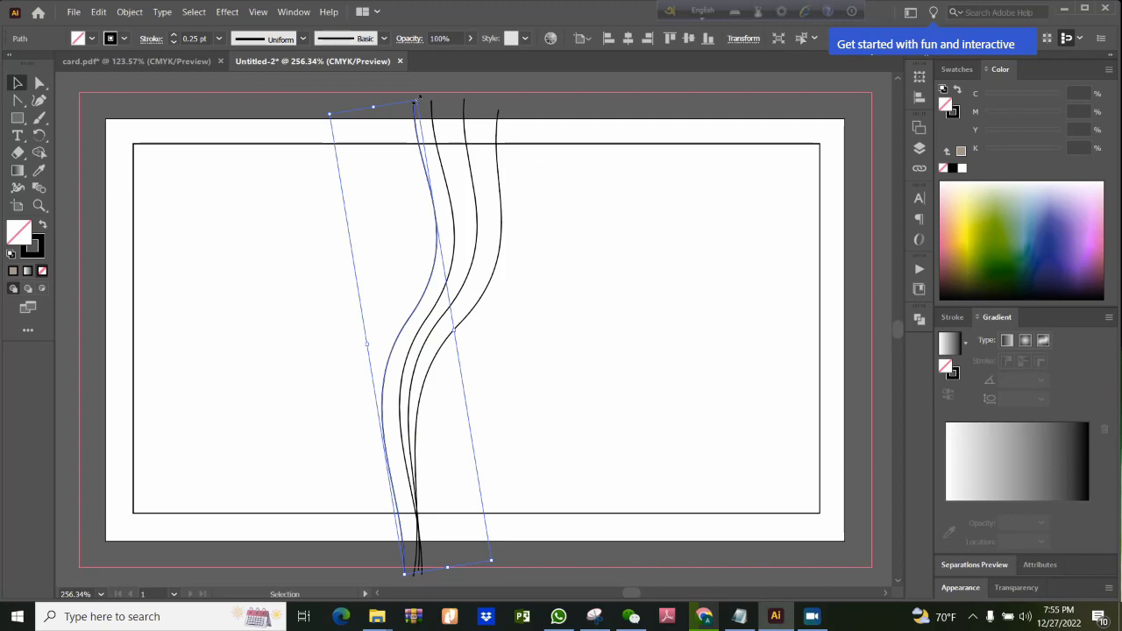
pyautogui.moveTo(416, 98); pyautogui.dragTo(387, 101)
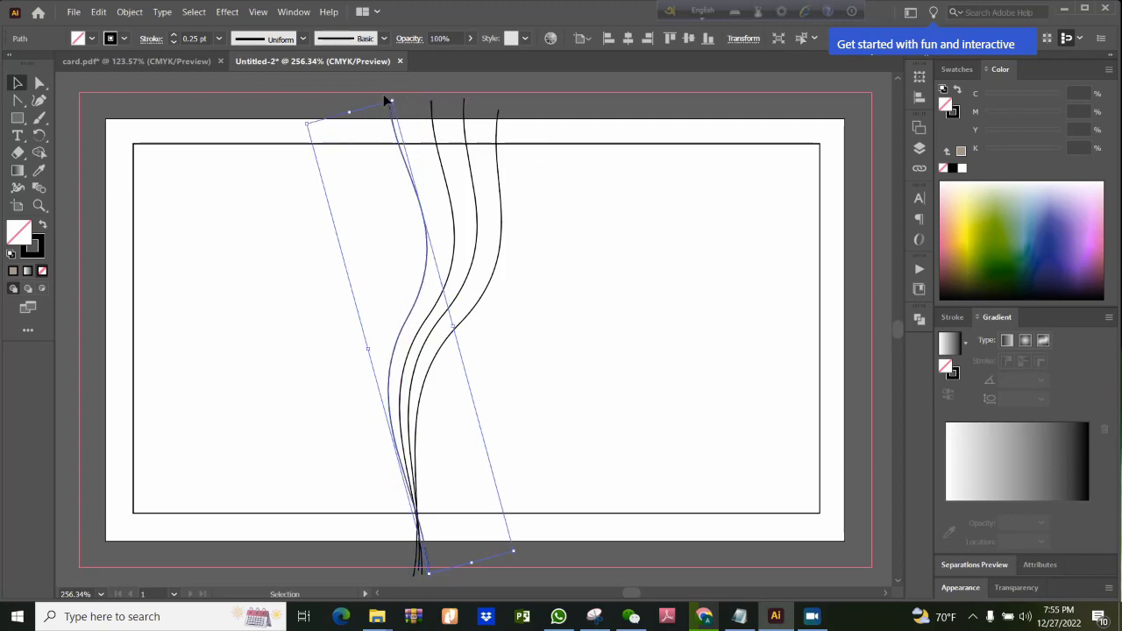
pyautogui.click(585, 284)
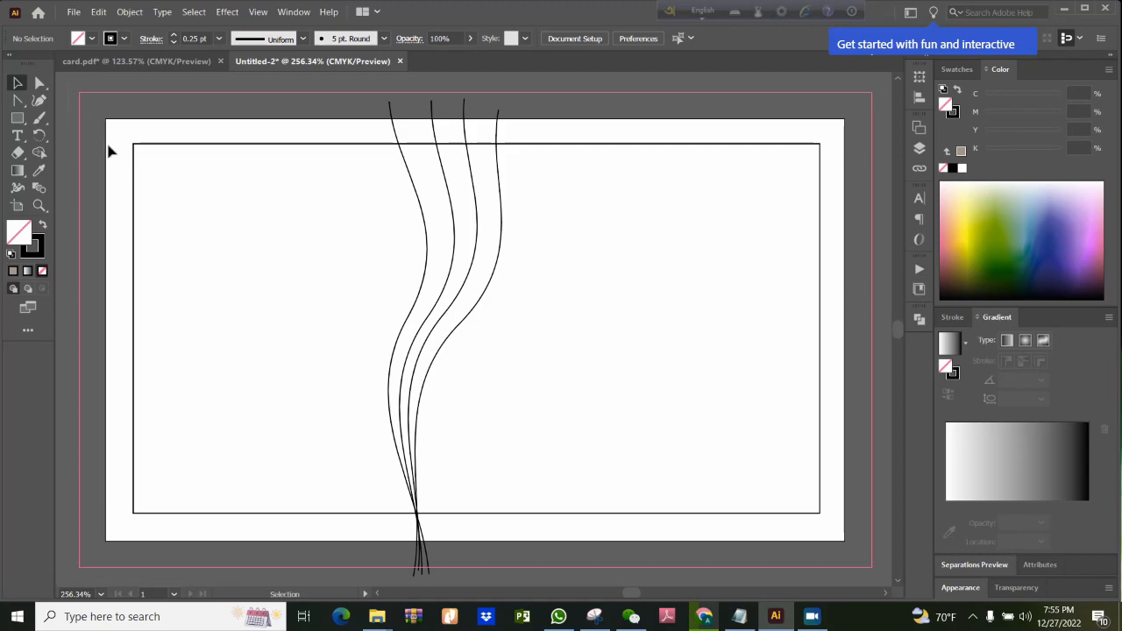
# Select the safe-area rectangle together with all four wavy curves
pyautogui.hscroll(3, 893, 558)
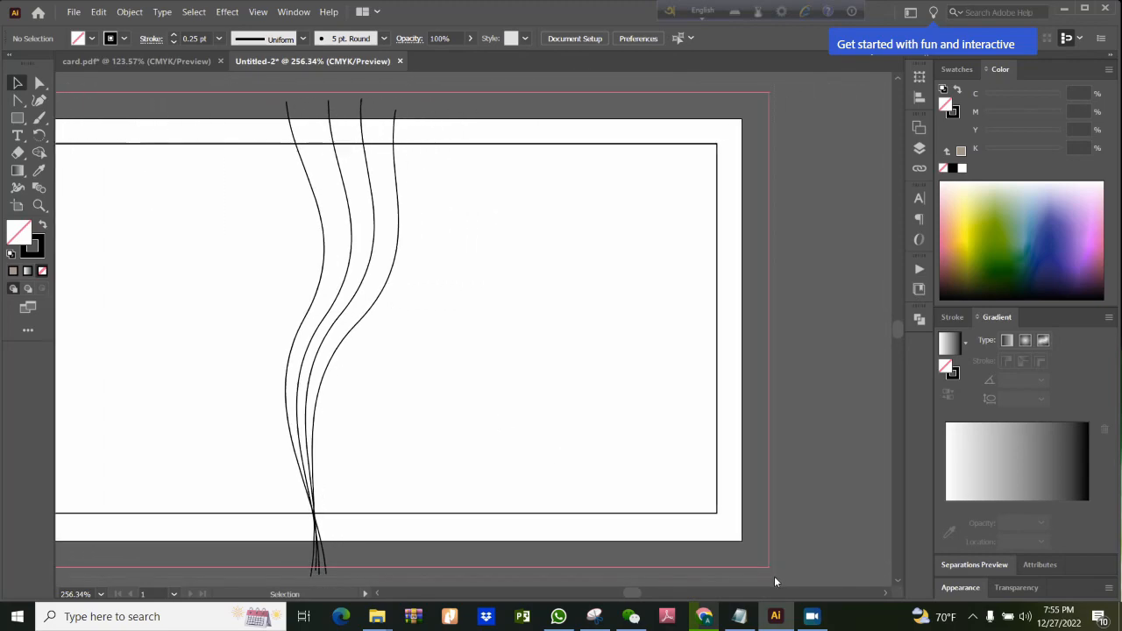
pyautogui.moveTo(778, 576); pyautogui.dragTo(780, 577)
pyautogui.moveTo(632, 598); pyautogui.dragTo(631, 598)
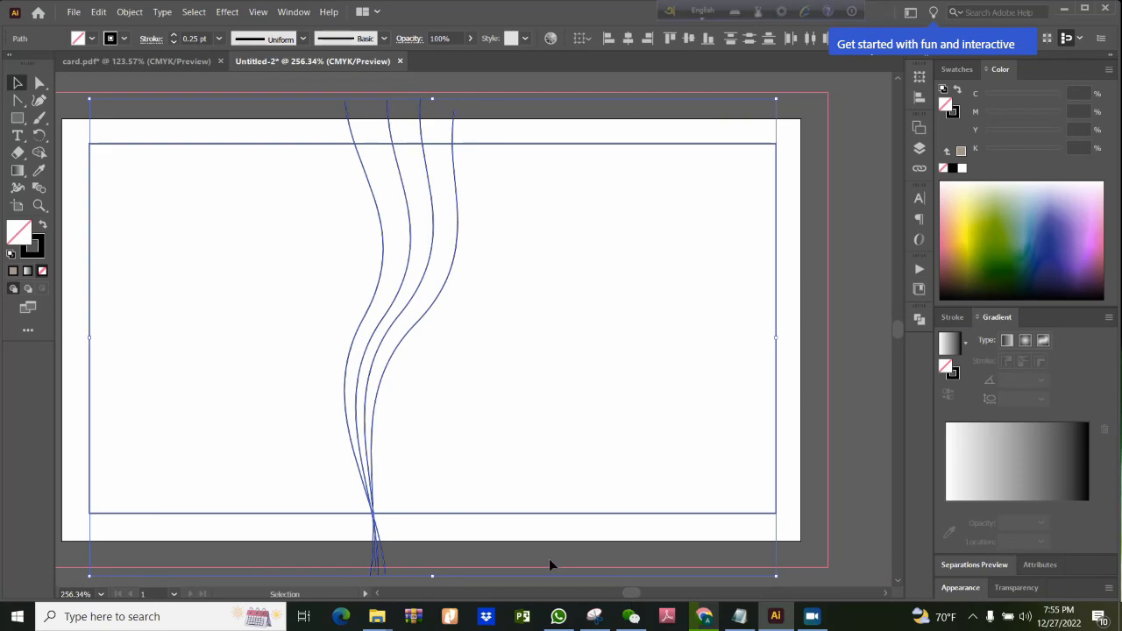
pyautogui.press('z')
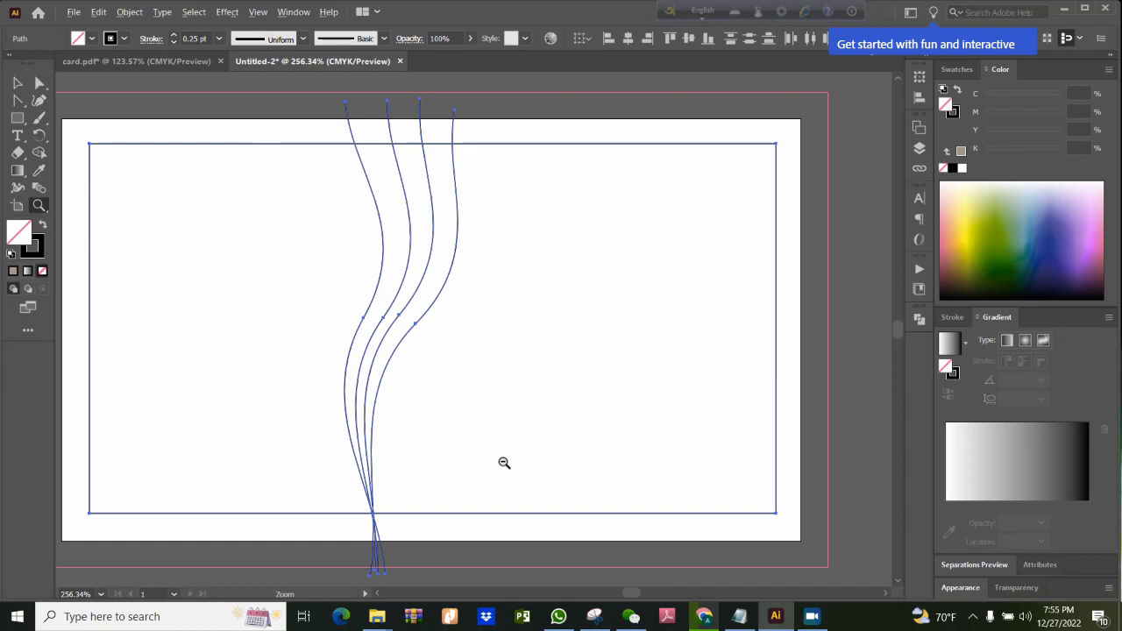
pyautogui.keyDown('alt'); pyautogui.click(504, 463); pyautogui.keyUp('alt')
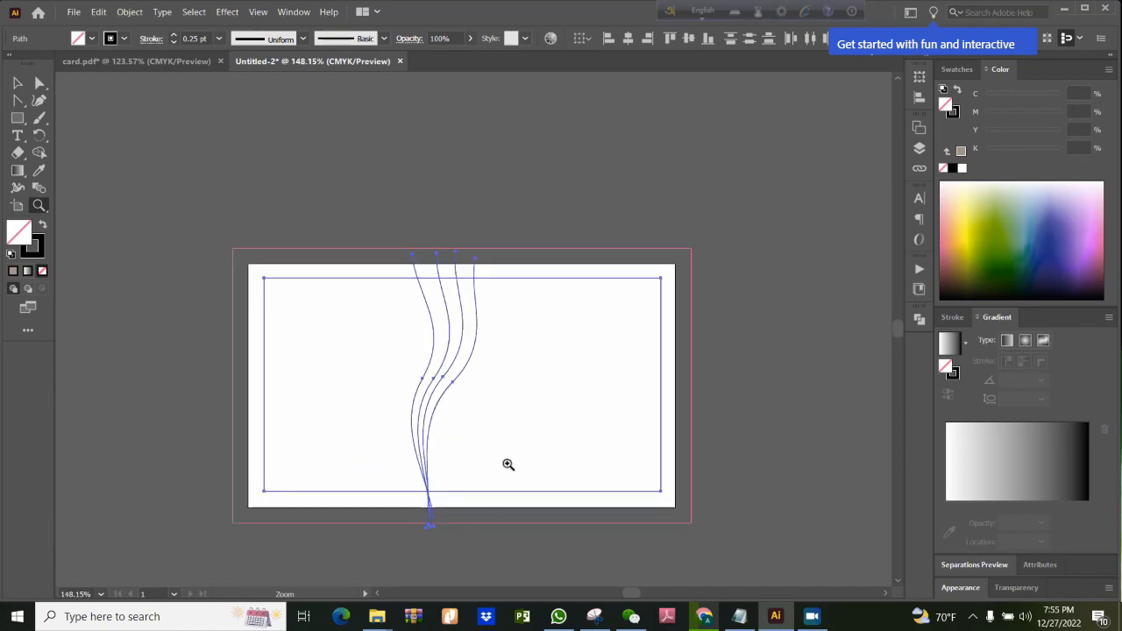
pyautogui.click(508, 464)
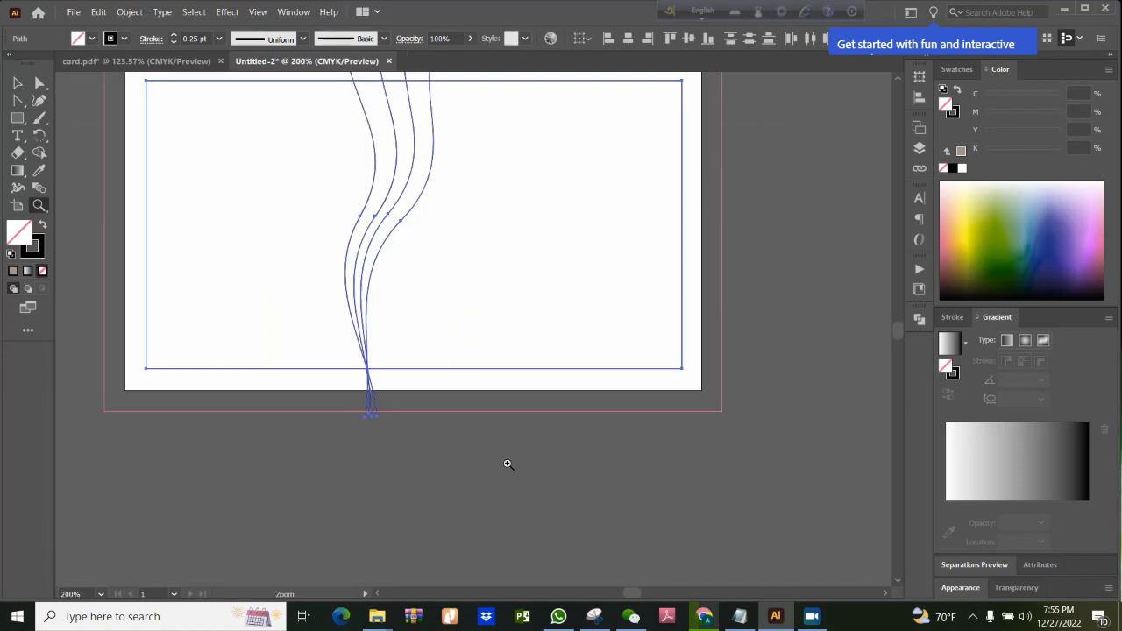
pyautogui.scroll(2, 579, 483)
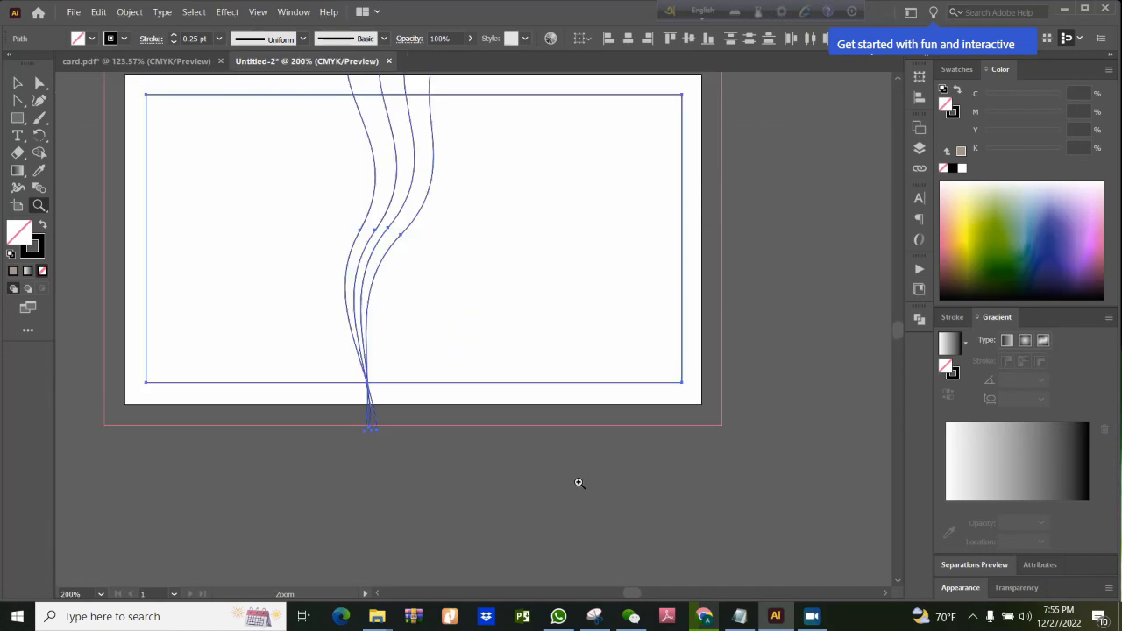
pyautogui.click(16, 82)
pyautogui.scroll(1, 508, 250)
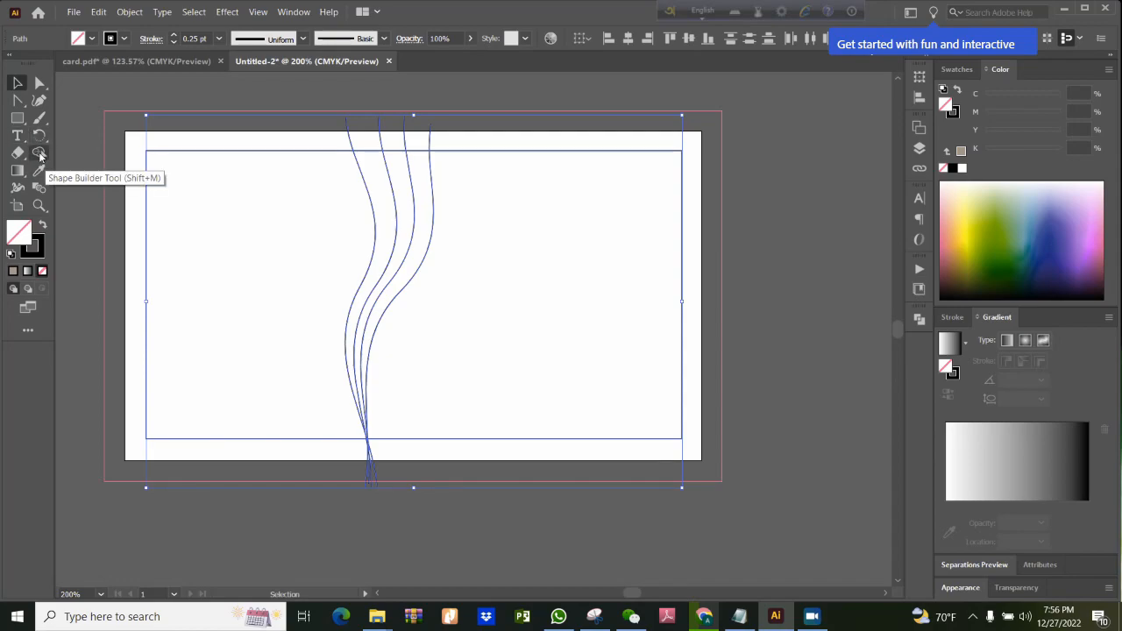
# With Shape Builder, fill the bands between the curves from left to right: violet (C 79.22, M 78.43), pink (M 98.04, Y 54.9), olive green (C 62.35, Y 100)
pyautogui.click(40, 154)
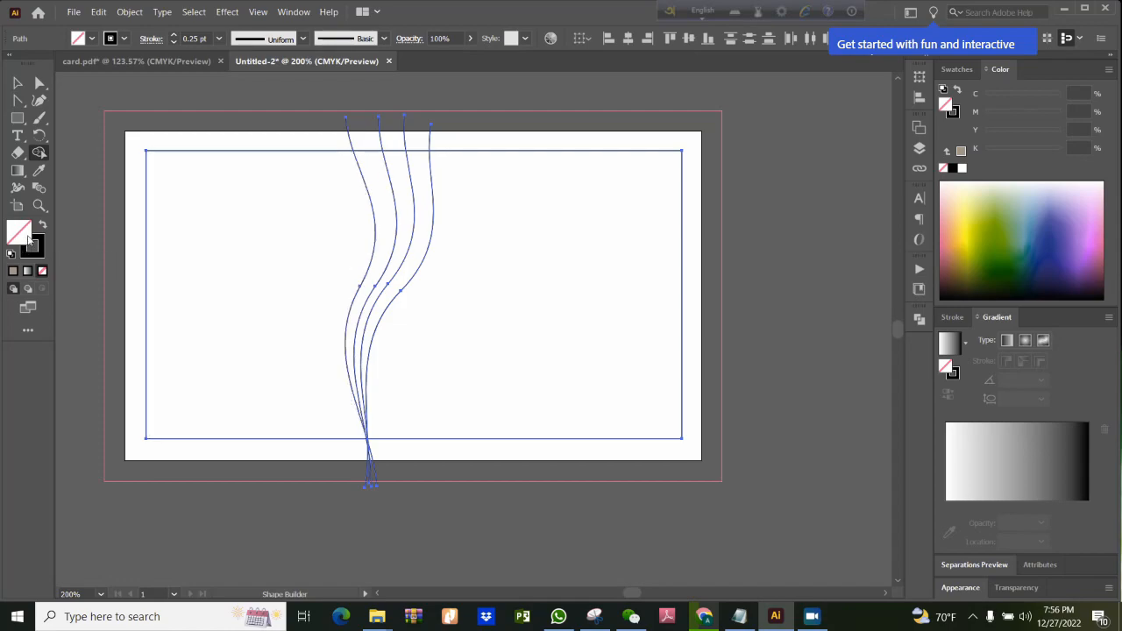
pyautogui.click(1065, 224)
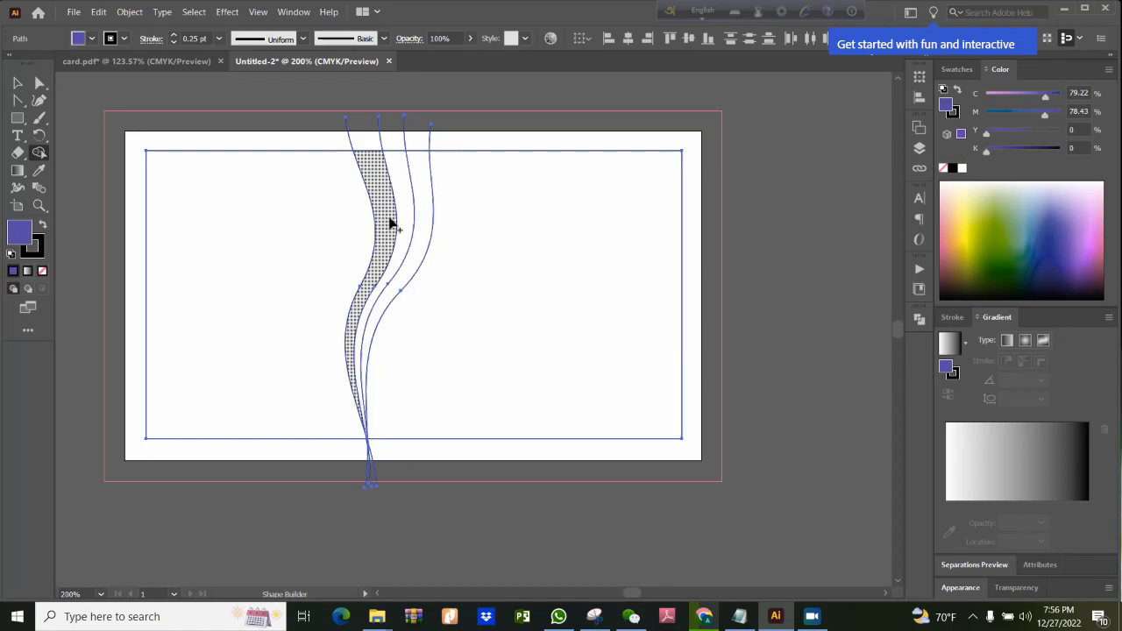
pyautogui.click(391, 225)
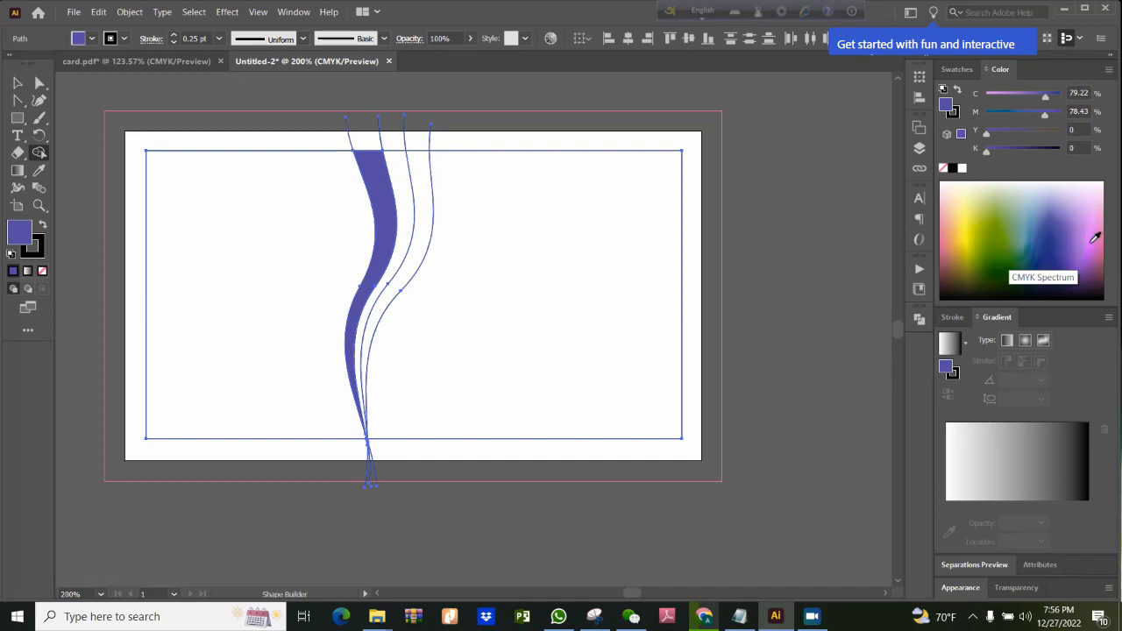
pyautogui.click(1098, 235)
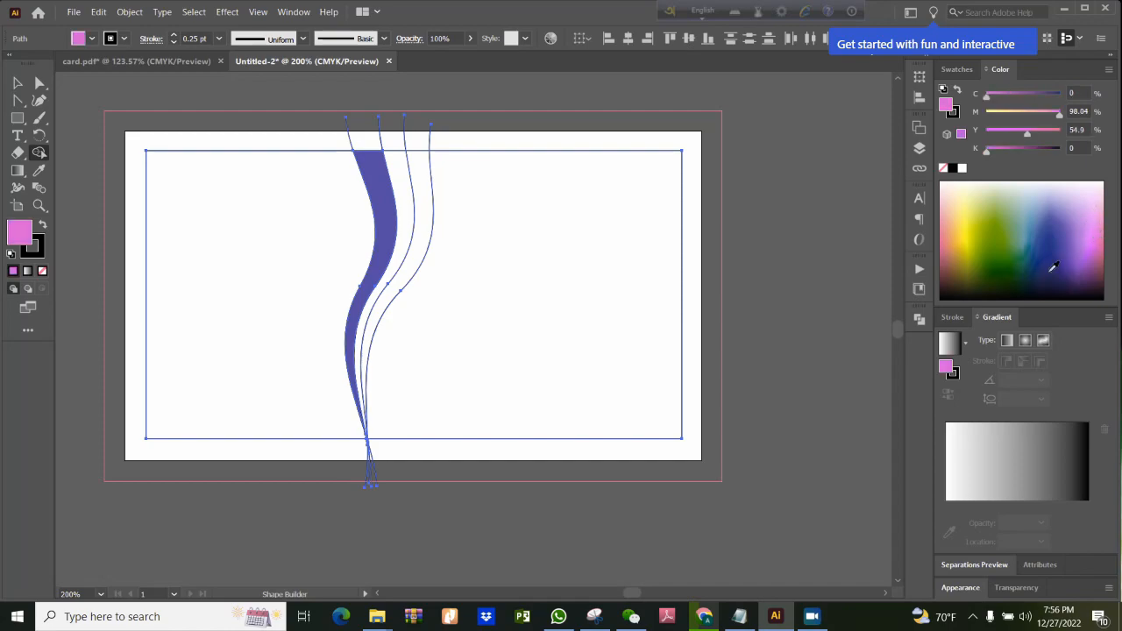
pyautogui.click(410, 215)
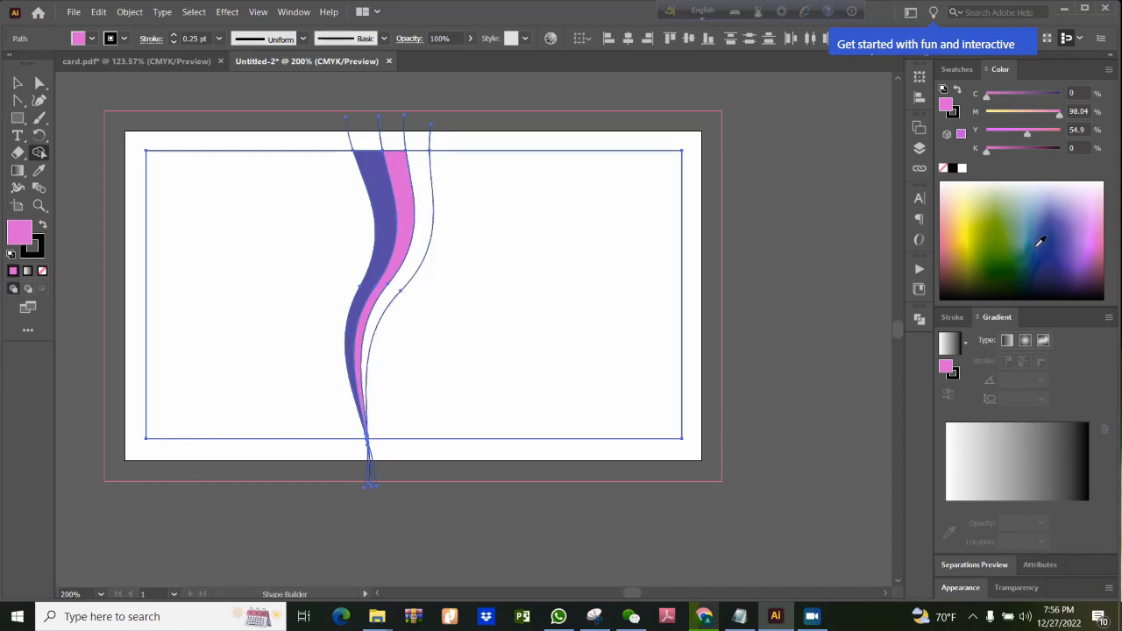
pyautogui.click(995, 233)
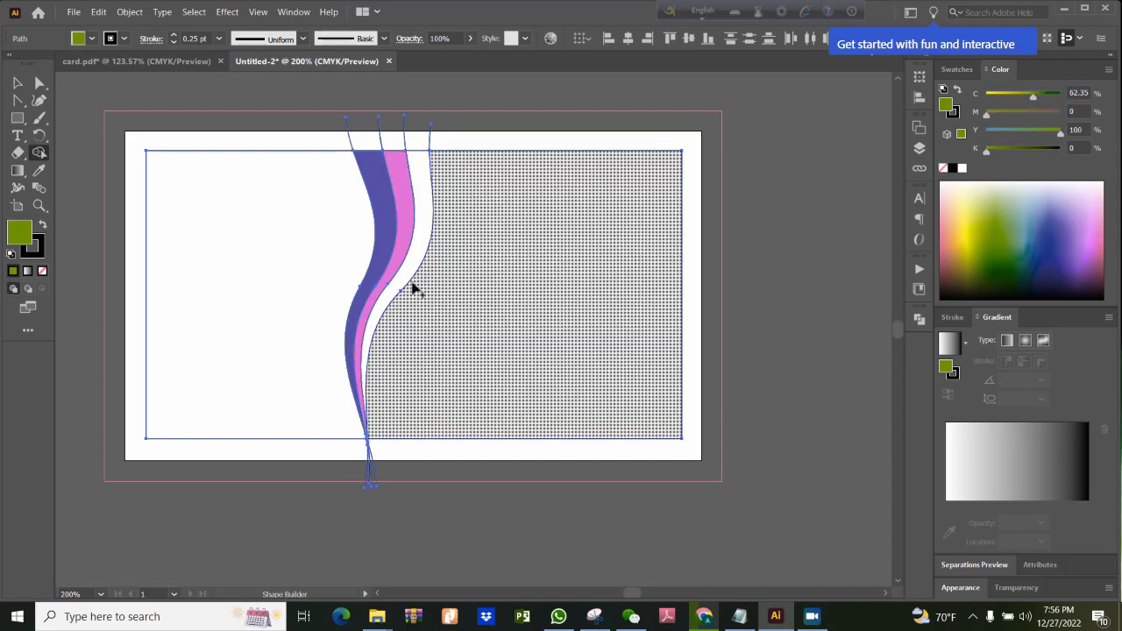
pyautogui.click(424, 242)
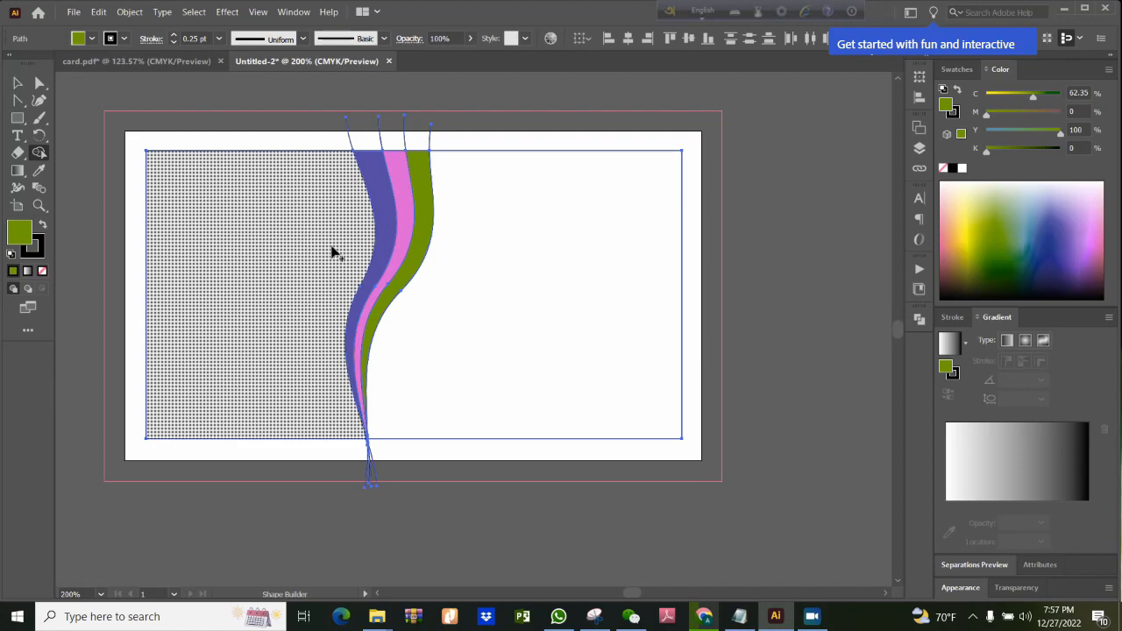
# Try olive green and near-black (C 66.67, M 85.49, Y 61.57, K 89.02) as fills for the large region left of the bands
pyautogui.click(301, 306)
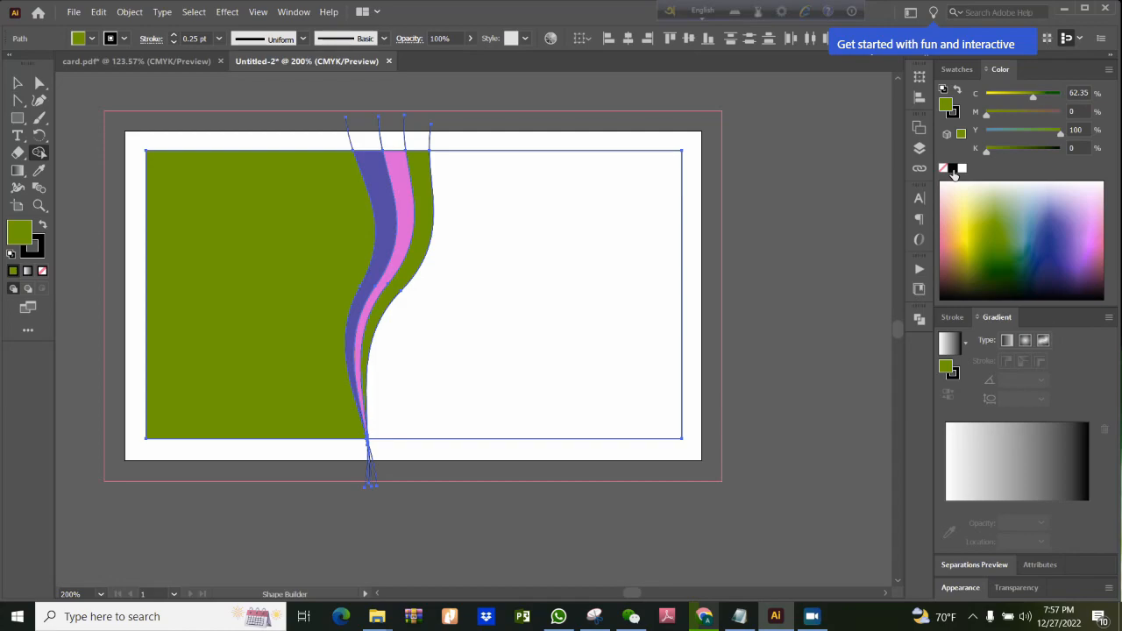
pyautogui.click(1107, 279)
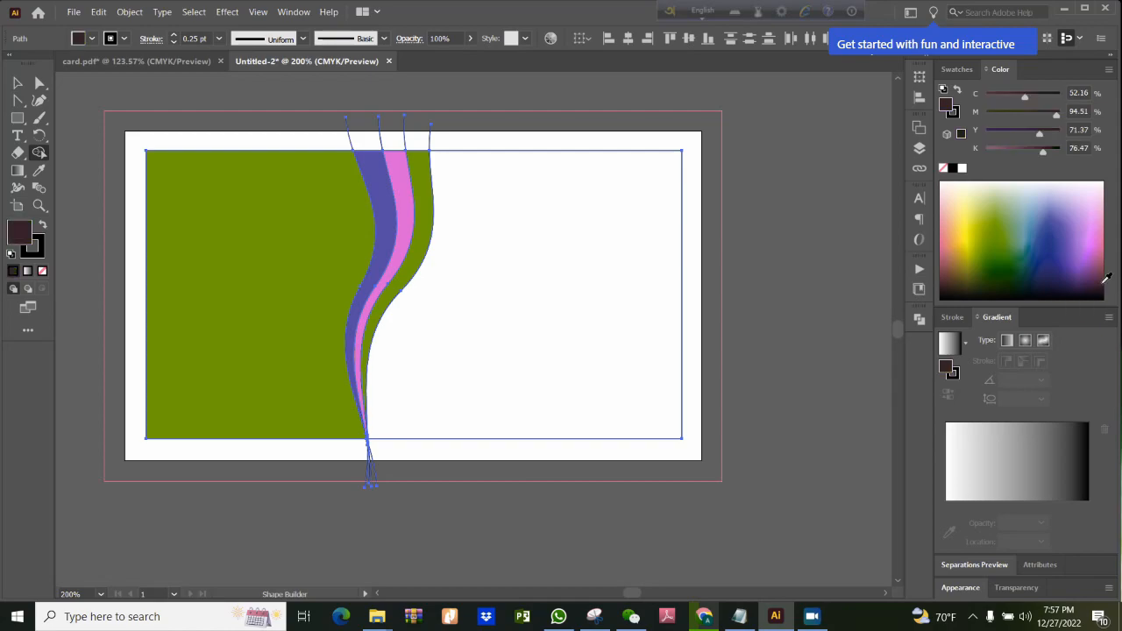
pyautogui.click(289, 291)
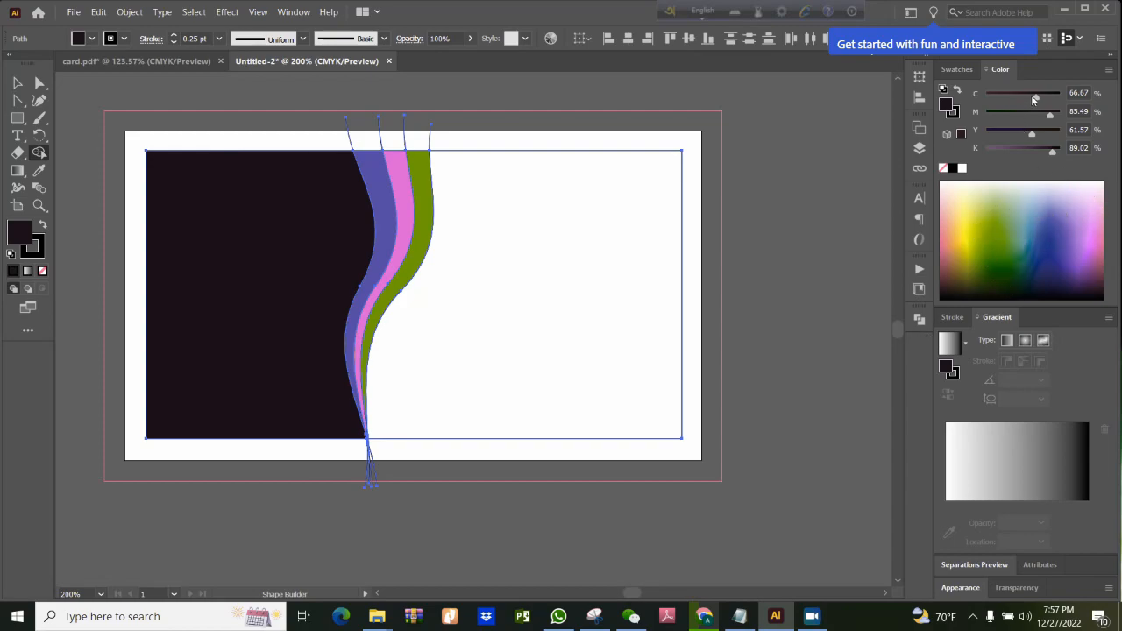
# Try a tan fill of C 9, M 21, Y 61.57, K 20 in the large left region, and darken the fill colour to K 40
pyautogui.moveTo(1035, 95); pyautogui.dragTo(1015, 114)
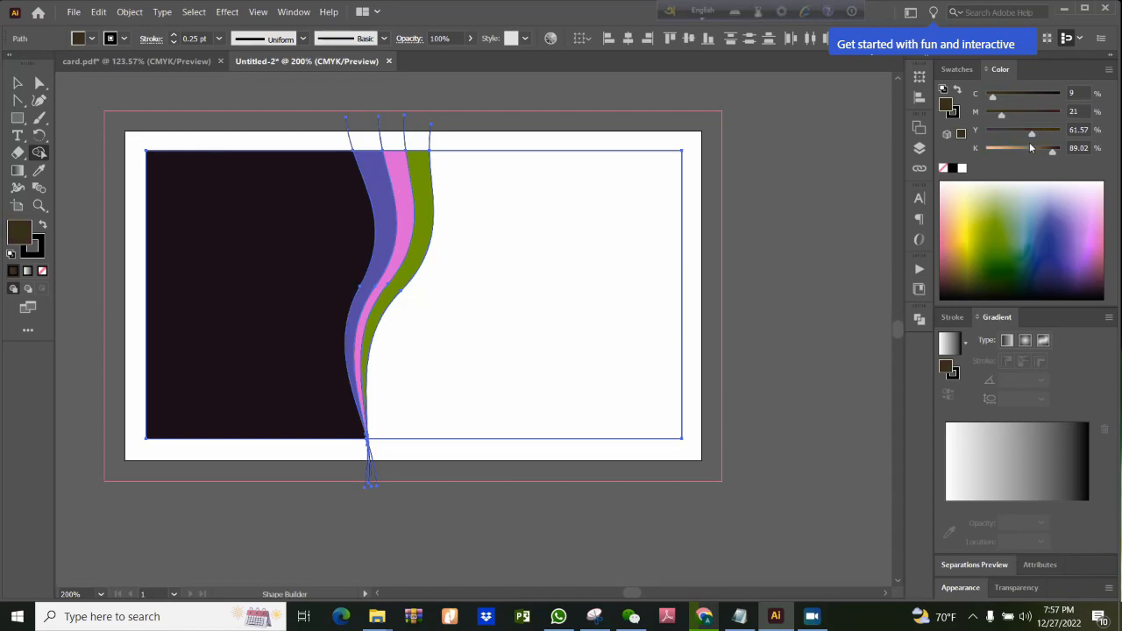
pyautogui.moveTo(1052, 150); pyautogui.dragTo(1004, 157)
pyautogui.click(250, 290)
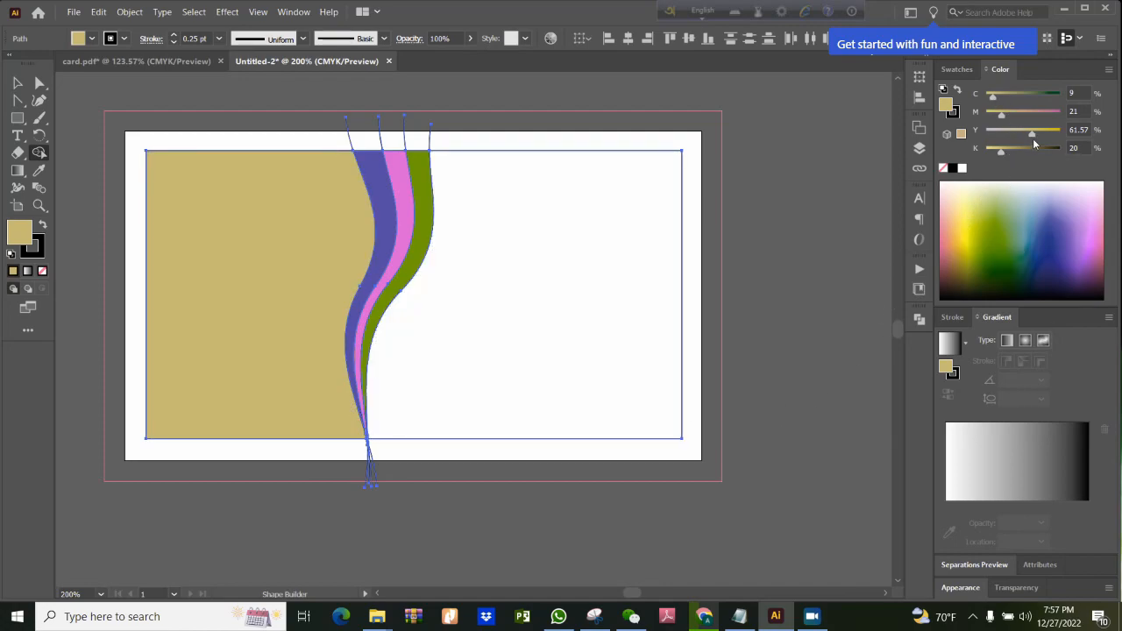
pyautogui.moveTo(1002, 153); pyautogui.dragTo(1017, 154)
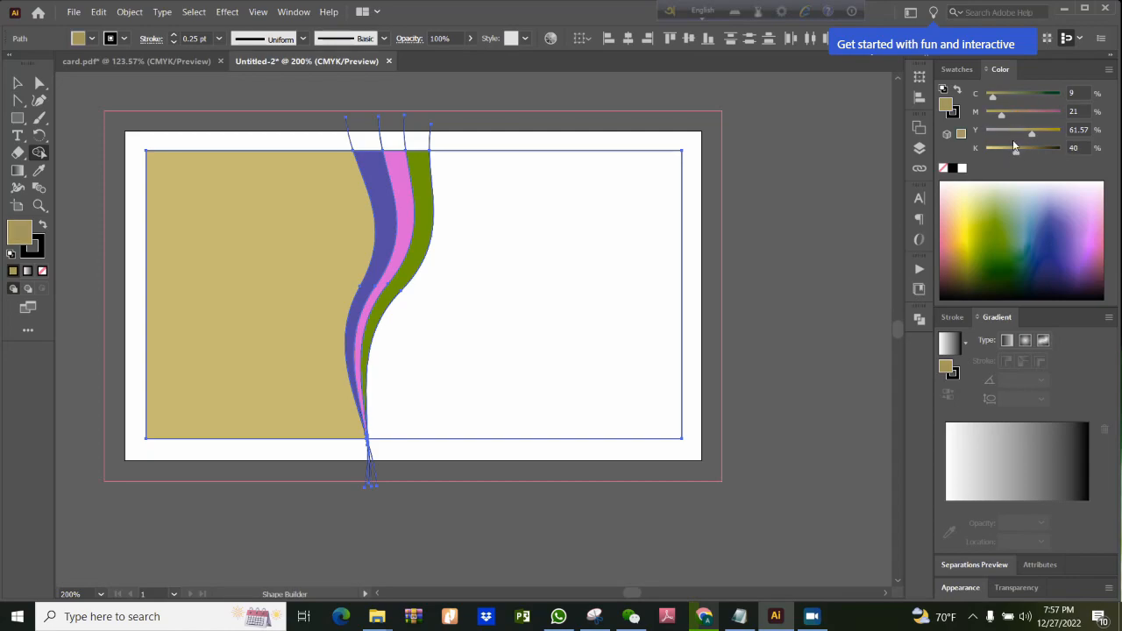
# Try dark purple (C 53.33, M 99.22, Y 39.22, K 68.63) and dark brown (C 57.25, M 75.29, Y 75.29, K 83.14) in the left region
pyautogui.click(1092, 278)
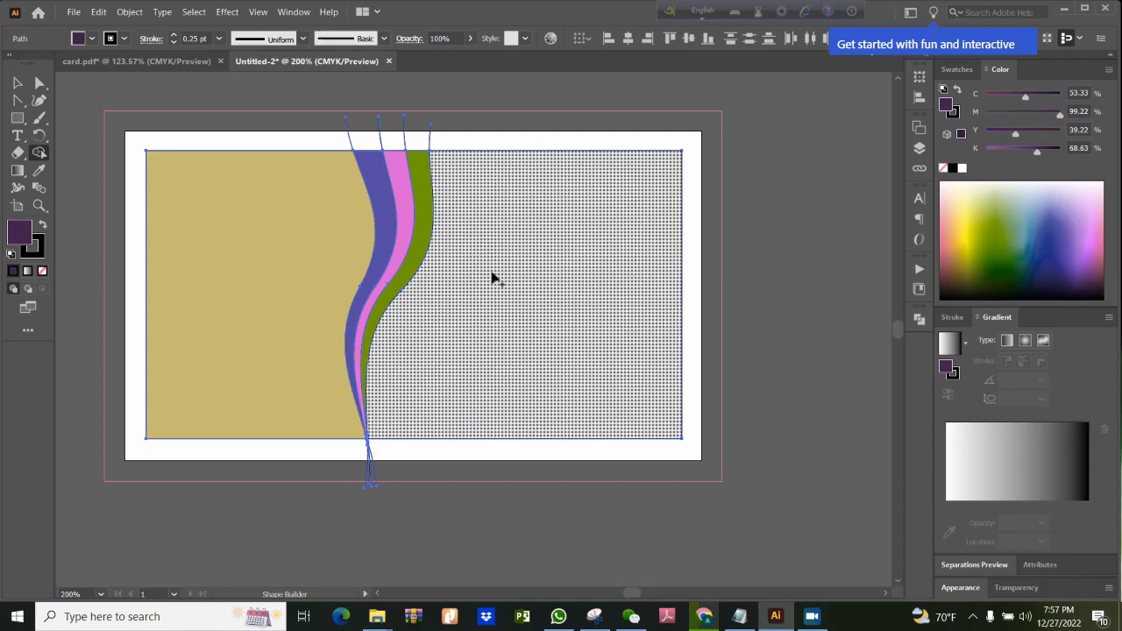
pyautogui.click(246, 277)
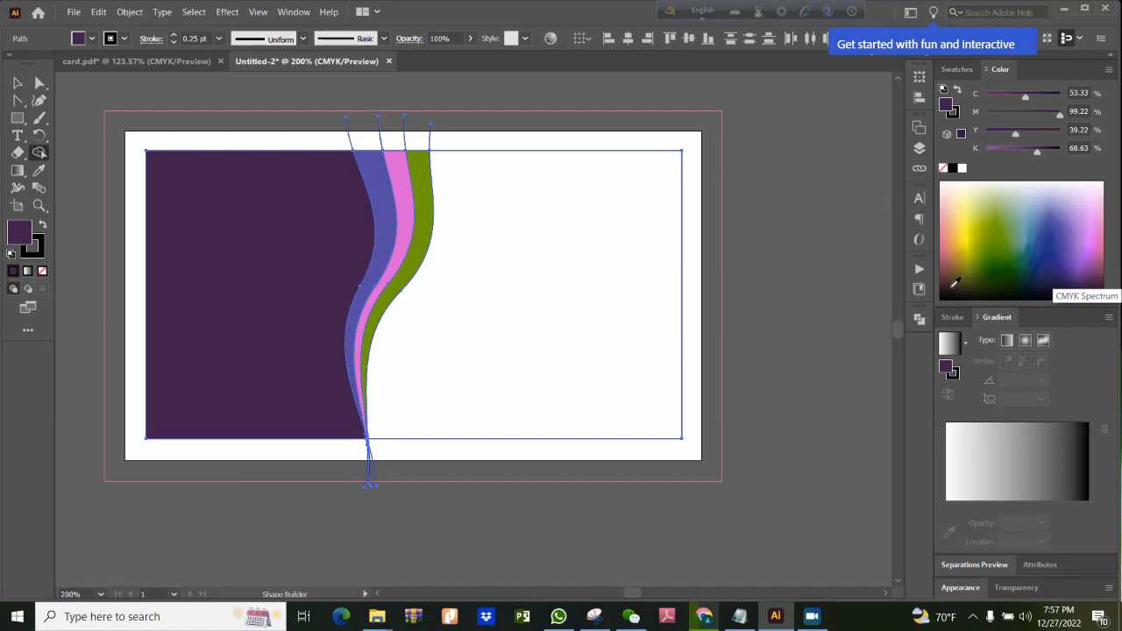
pyautogui.click(956, 283)
pyautogui.click(236, 254)
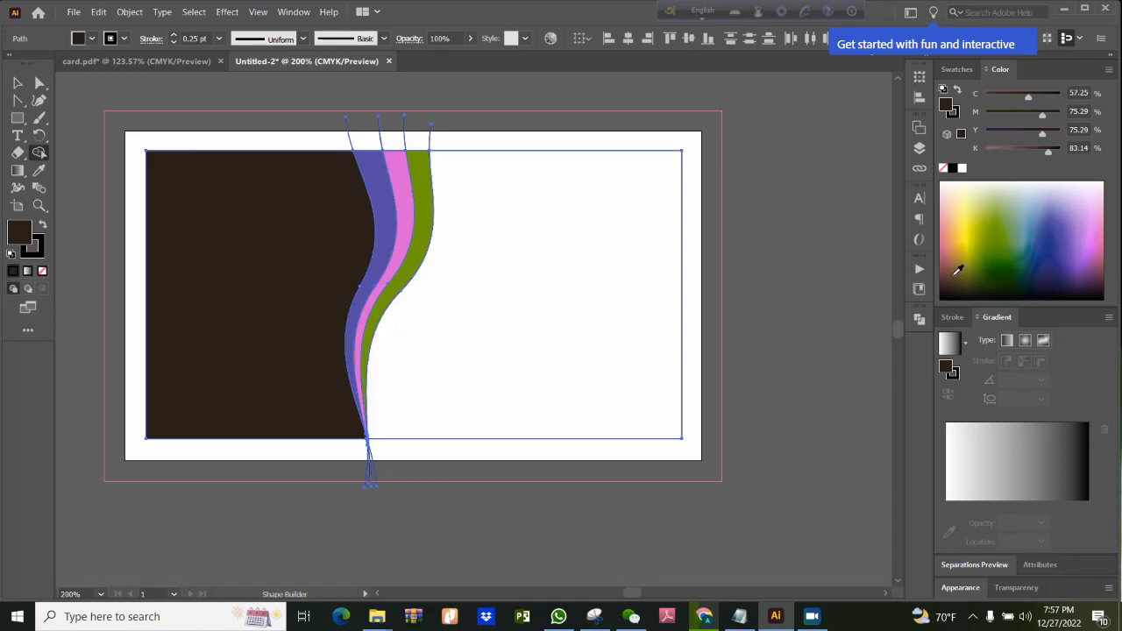
# Fill the left region with dark navy (C 100, M 92.55, Y 44.31) and the right region with the same navy lightened to K 25
pyautogui.click(1042, 282)
pyautogui.click(269, 318)
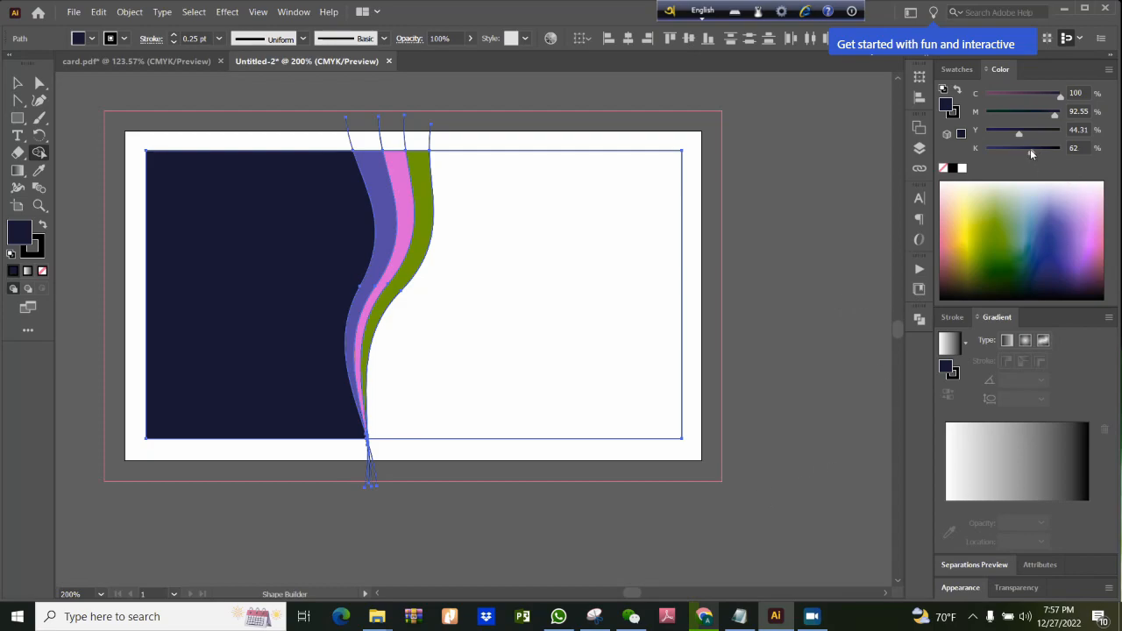
pyautogui.moveTo(1030, 152); pyautogui.dragTo(1007, 153)
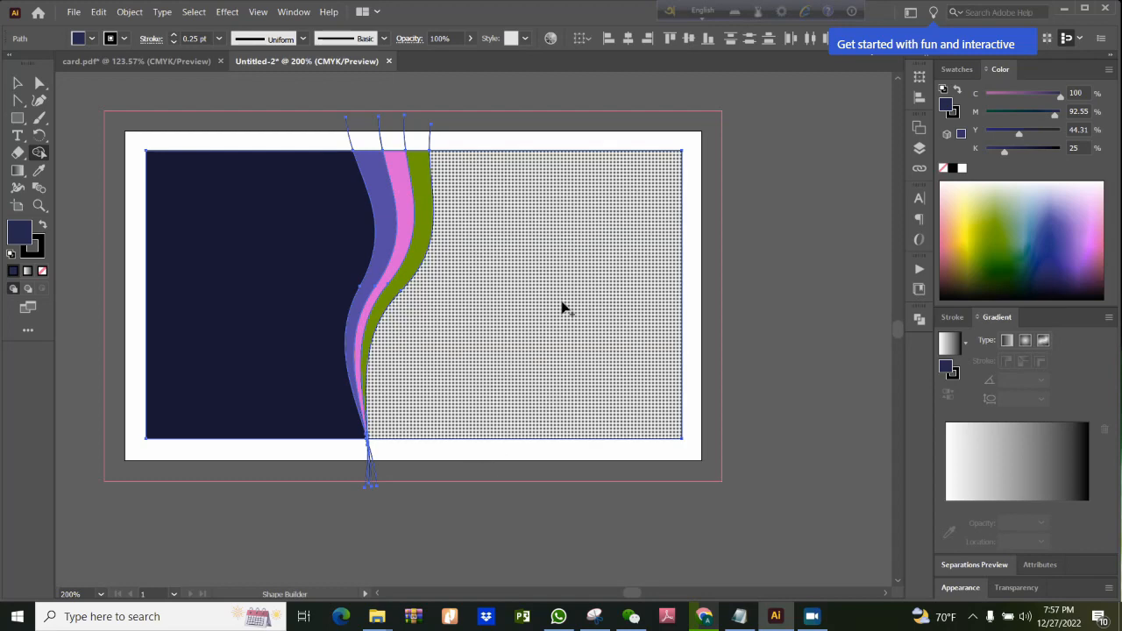
pyautogui.click(564, 308)
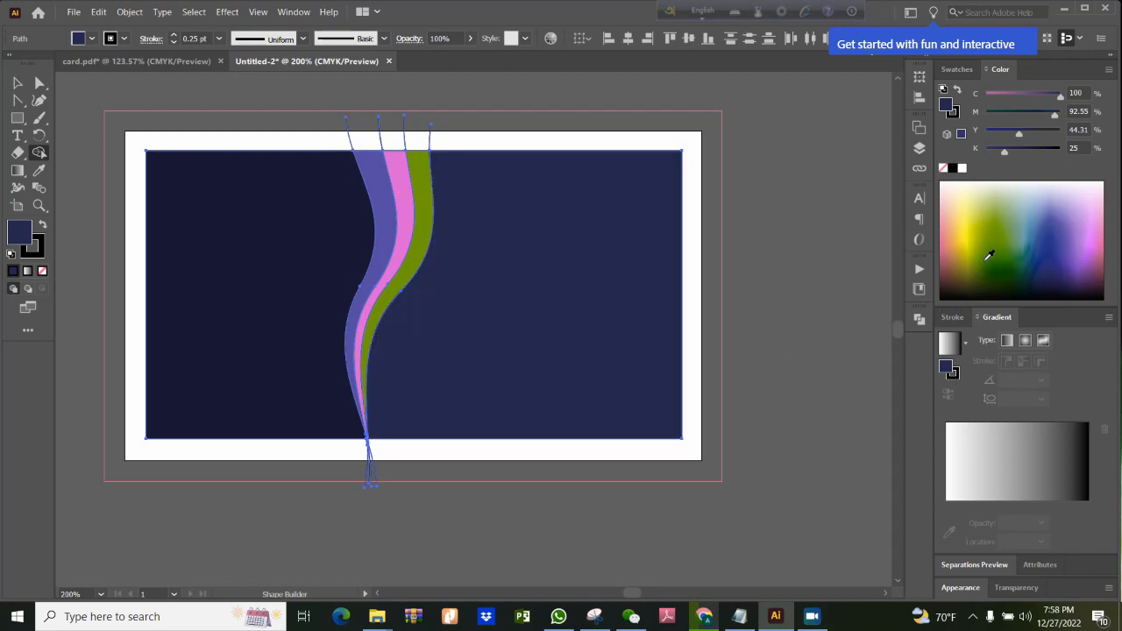
# Fill the region right of the bands with periwinkle (C 43.14, M 27.06) and the left region with blue (C 66.27, M 22.75)
pyautogui.click(1044, 200)
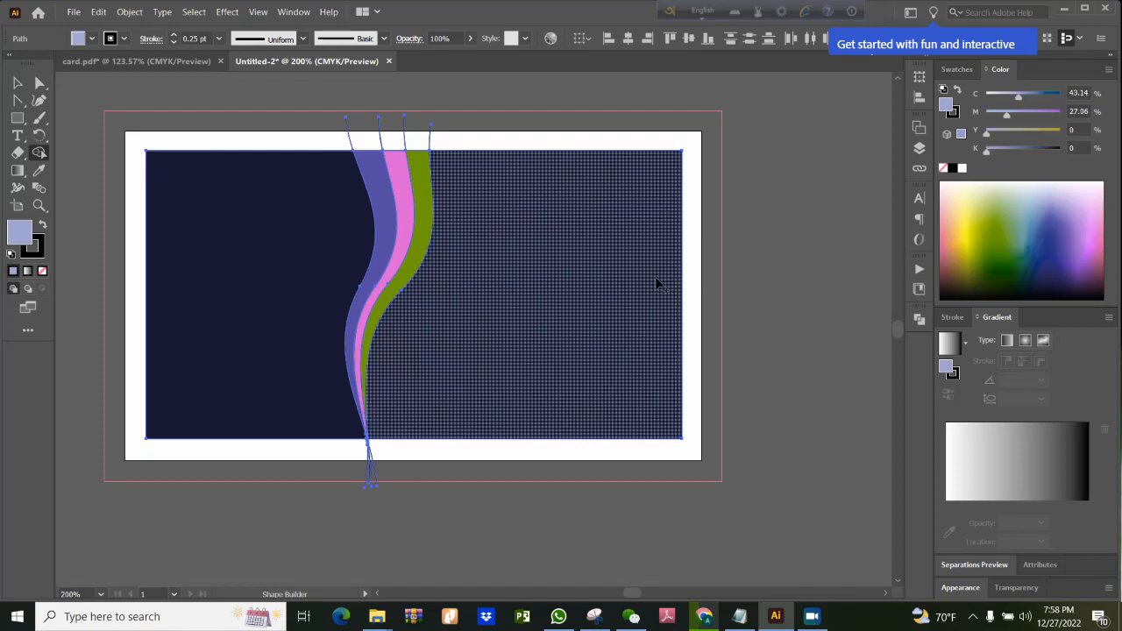
pyautogui.click(559, 283)
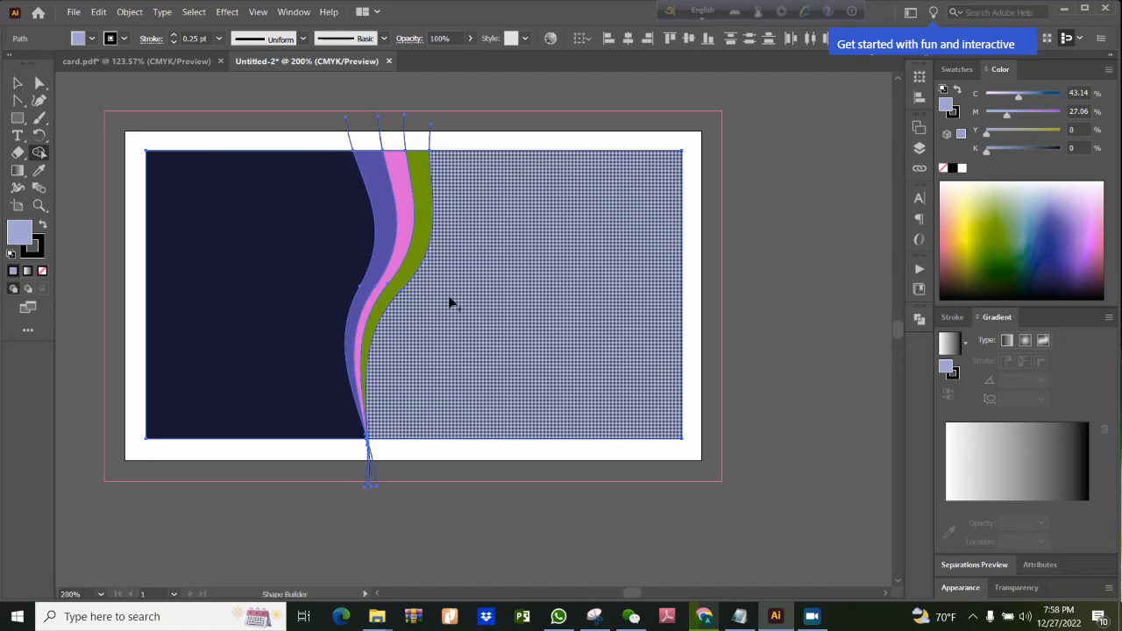
pyautogui.click(1036, 221)
pyautogui.click(263, 287)
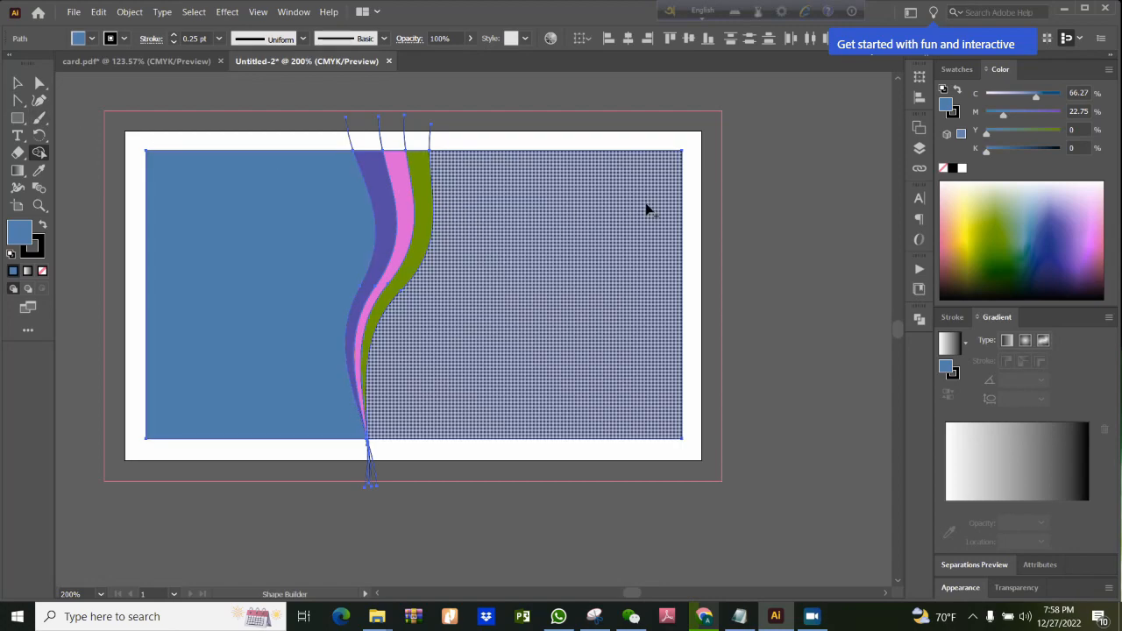
# Leave Shape Builder, clear the selection, and select the four leftover line ends extending above the coloured rectangle
pyautogui.press('v')
pyautogui.hotkey('ctrl', 'a')
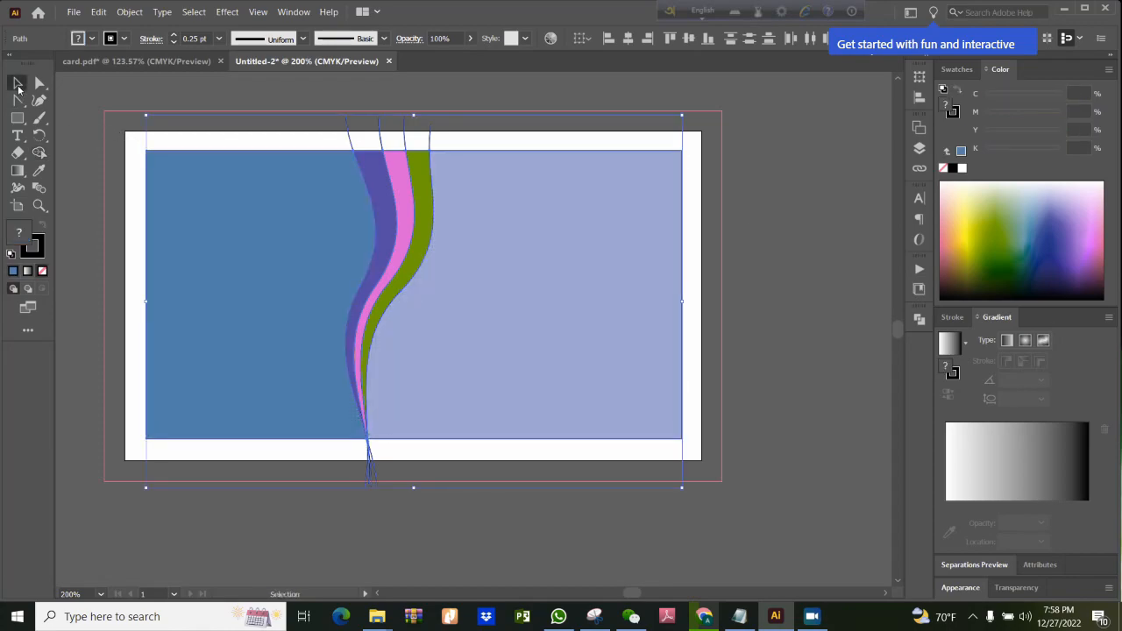
pyautogui.click(758, 207)
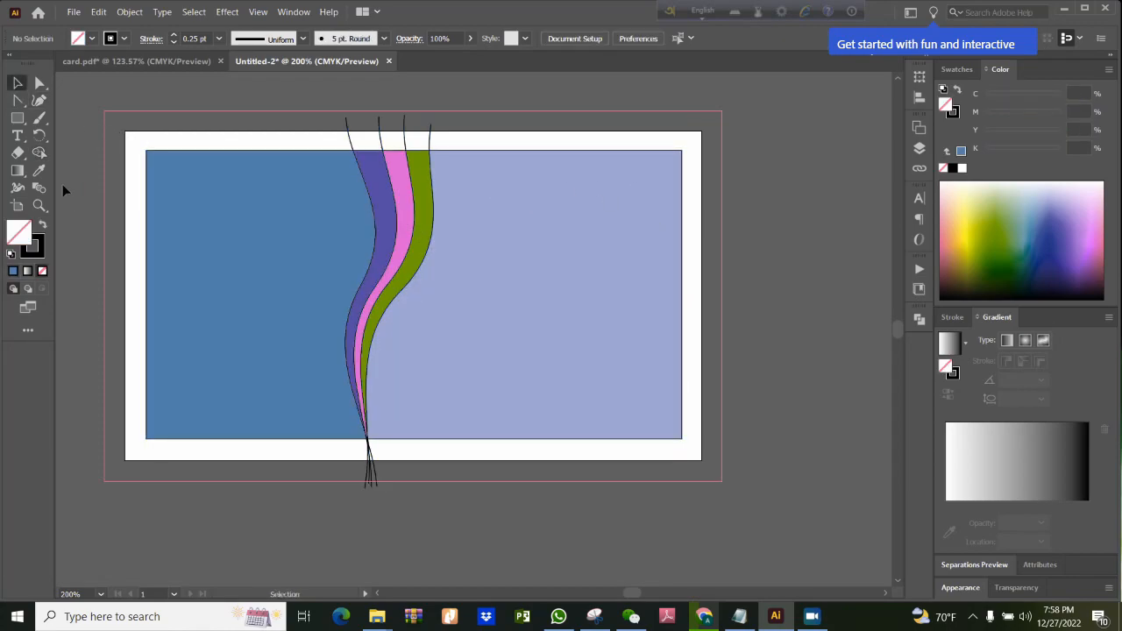
pyautogui.click(348, 125)
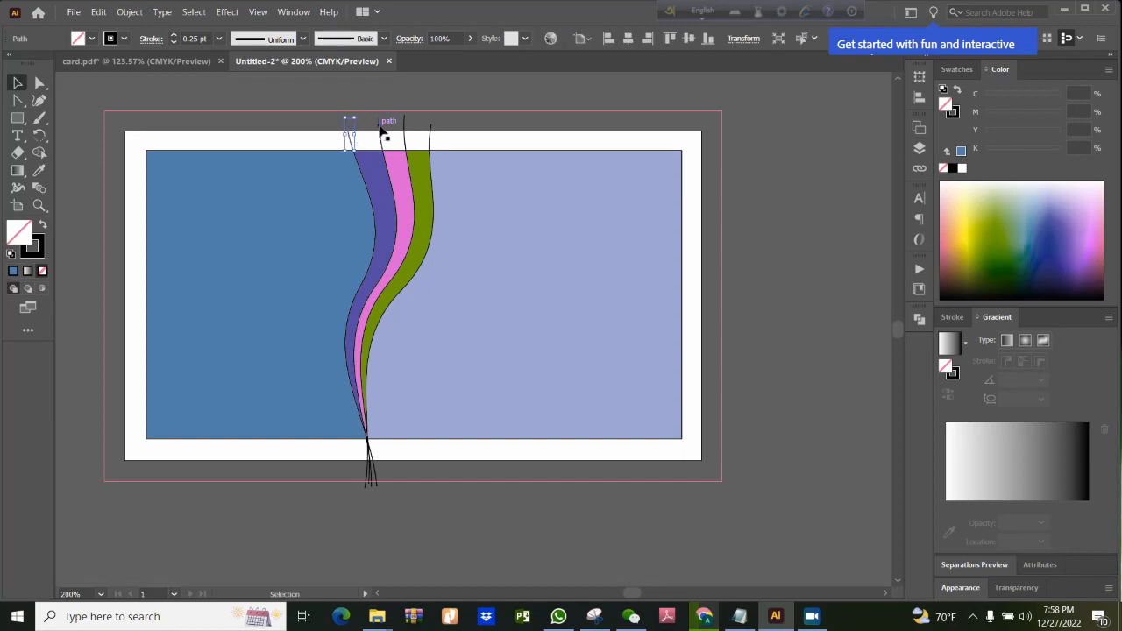
pyautogui.keyDown('shift'); pyautogui.click(383, 131); pyautogui.keyUp('shift')
pyautogui.keyDown('shift'); pyautogui.click(406, 131); pyautogui.keyUp('shift')
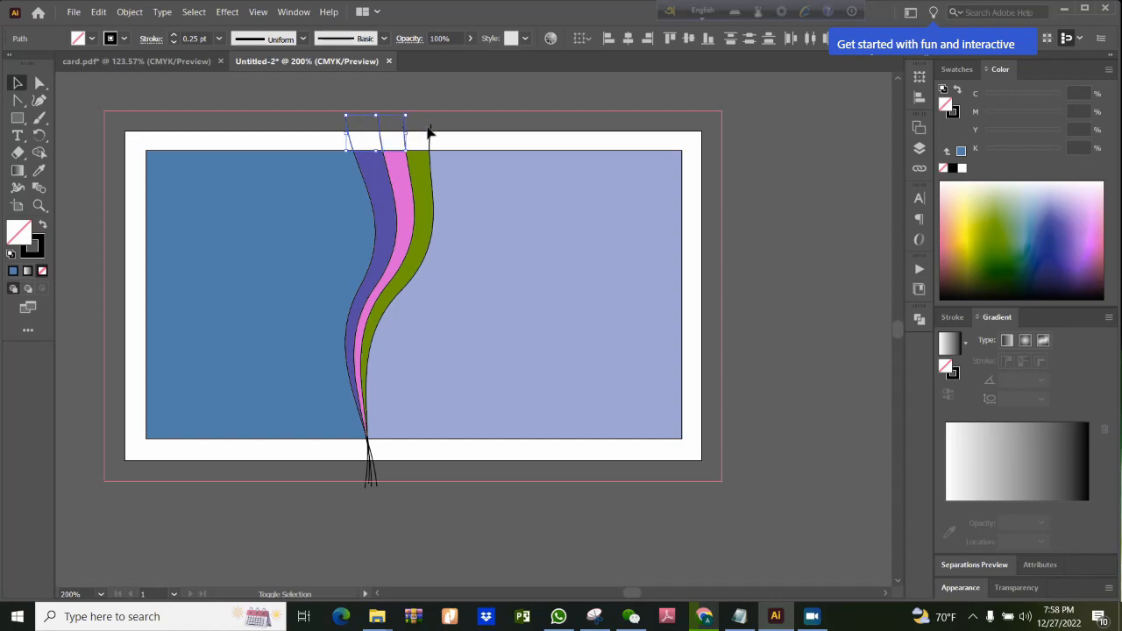
pyautogui.keyDown('shift'); pyautogui.click(430, 130); pyautogui.keyUp('shift')
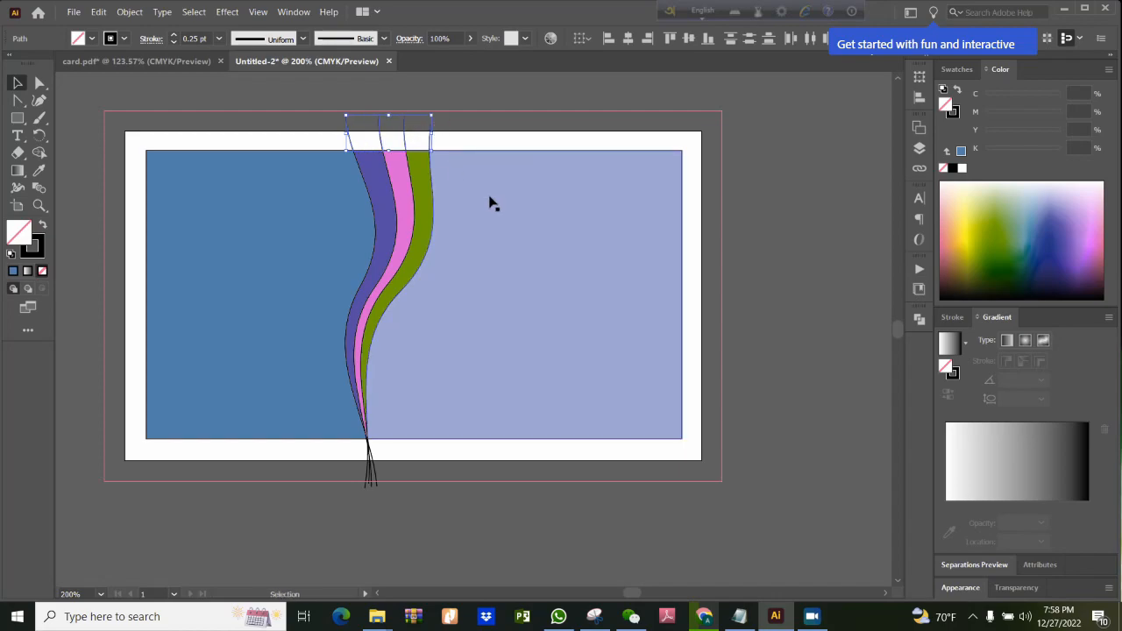